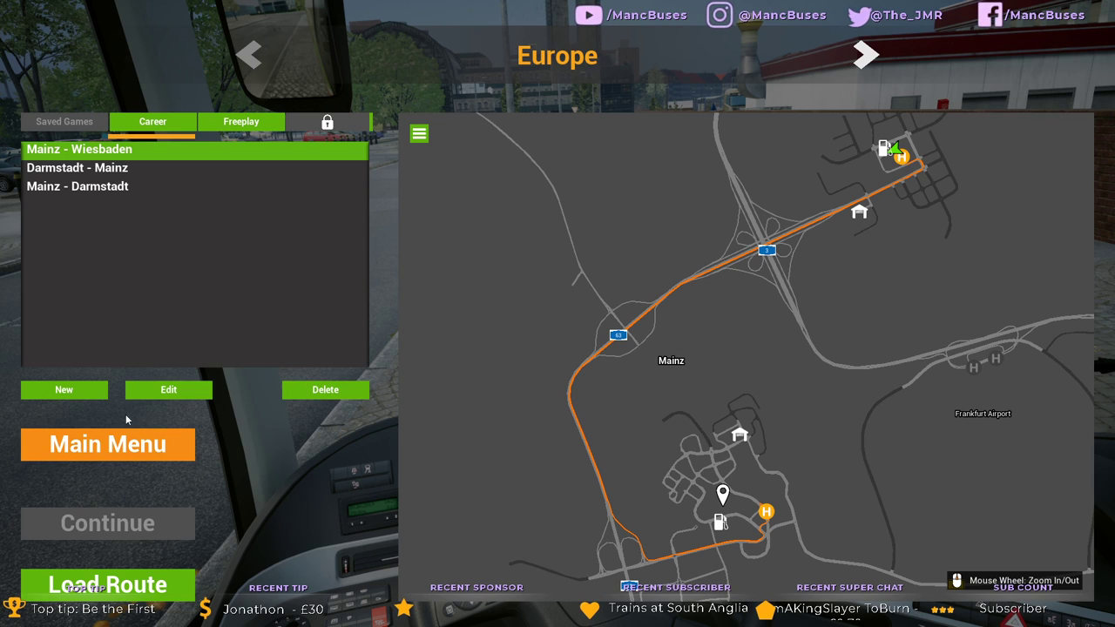
Open the Mainz - Wiesbaden career route, look through the available coach models and leave the coach selection.
left_click(107, 585)
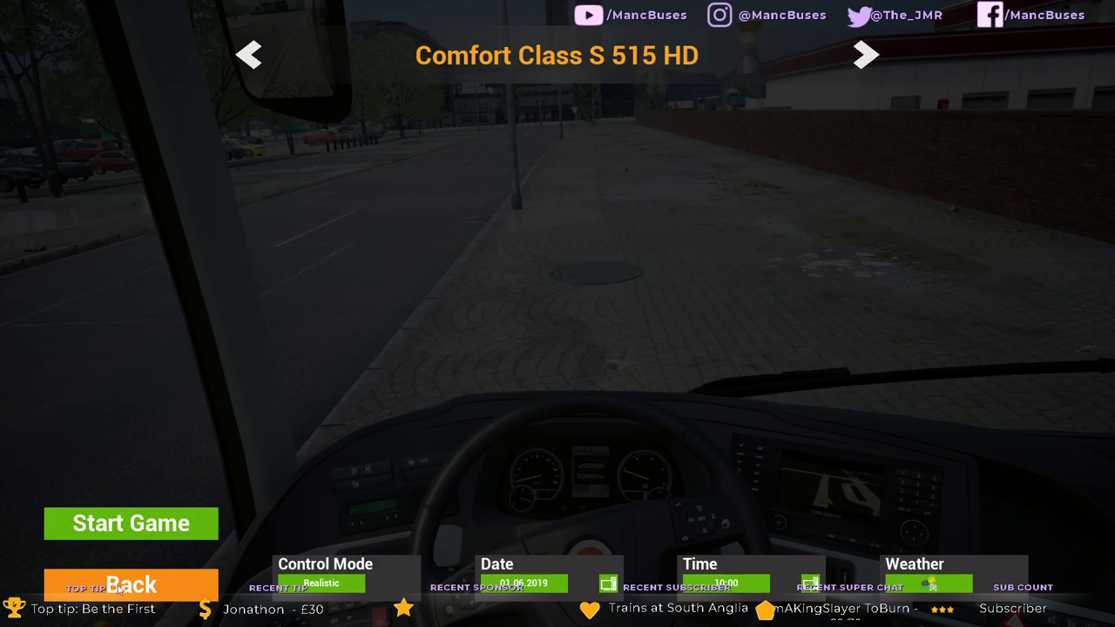
left_click(685, 435)
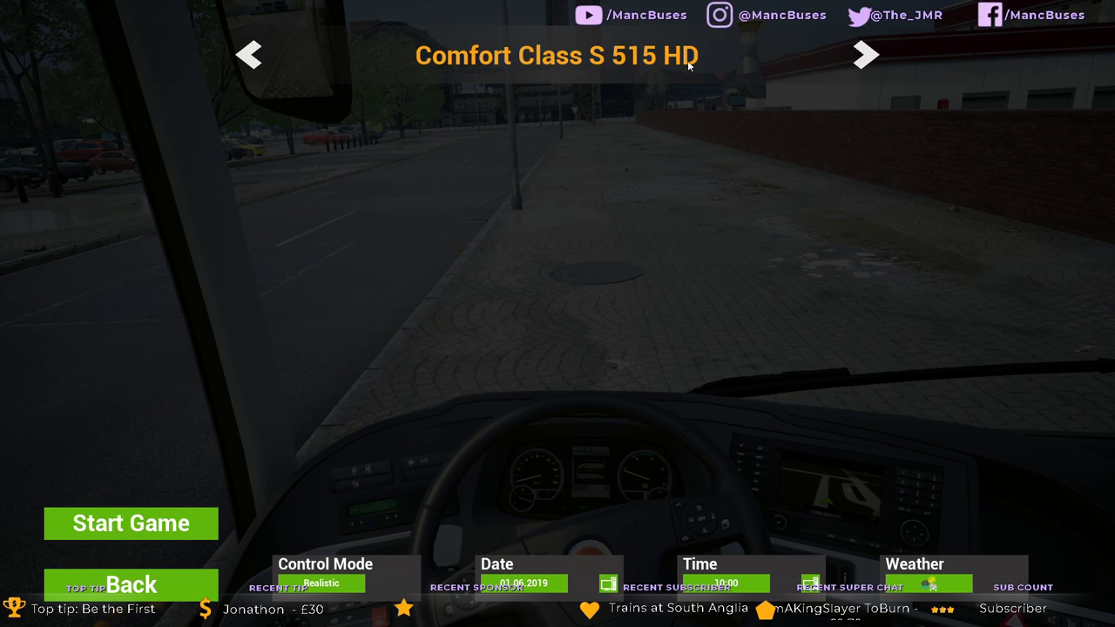
left_click(864, 56)
left_click(864, 56)
left_click(862, 58)
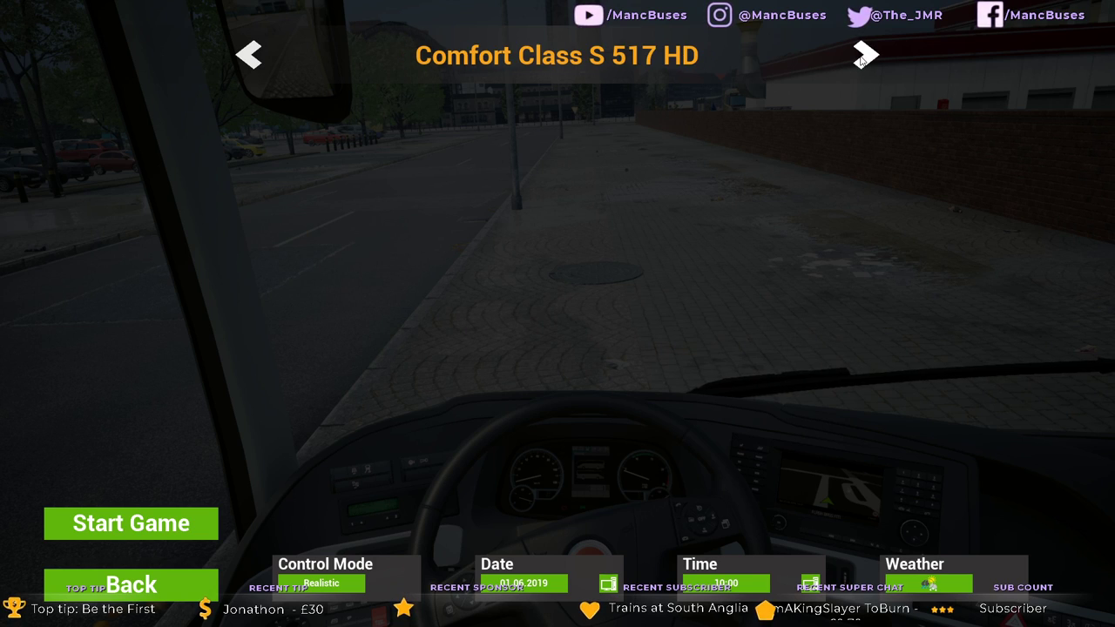
left_click(864, 55)
left_click(864, 56)
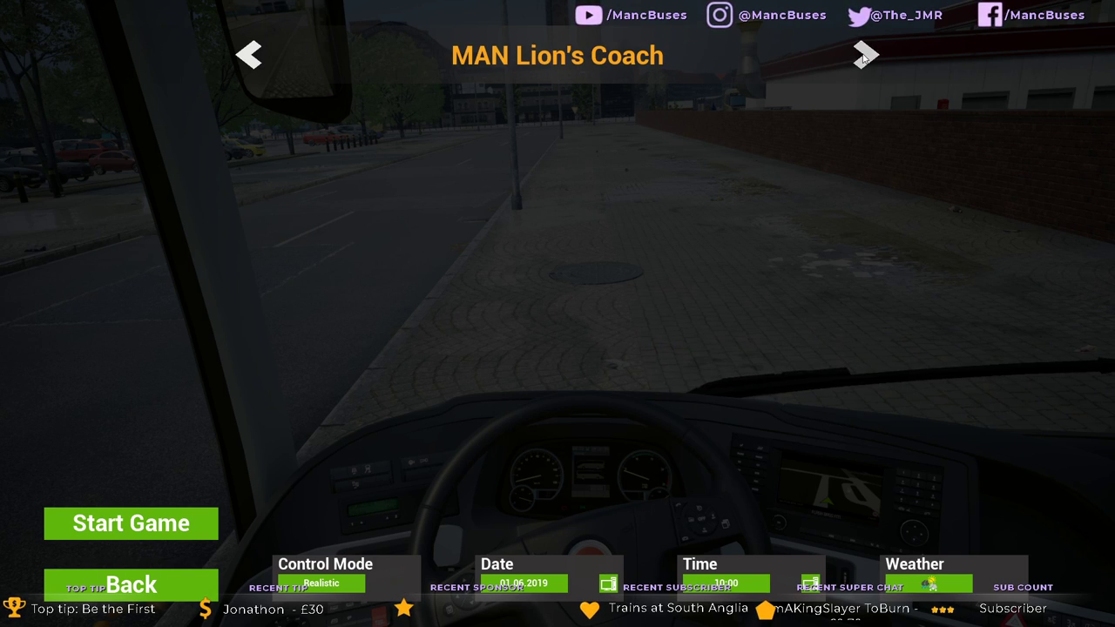
left_click(864, 56)
left_click(863, 56)
left_click(860, 55)
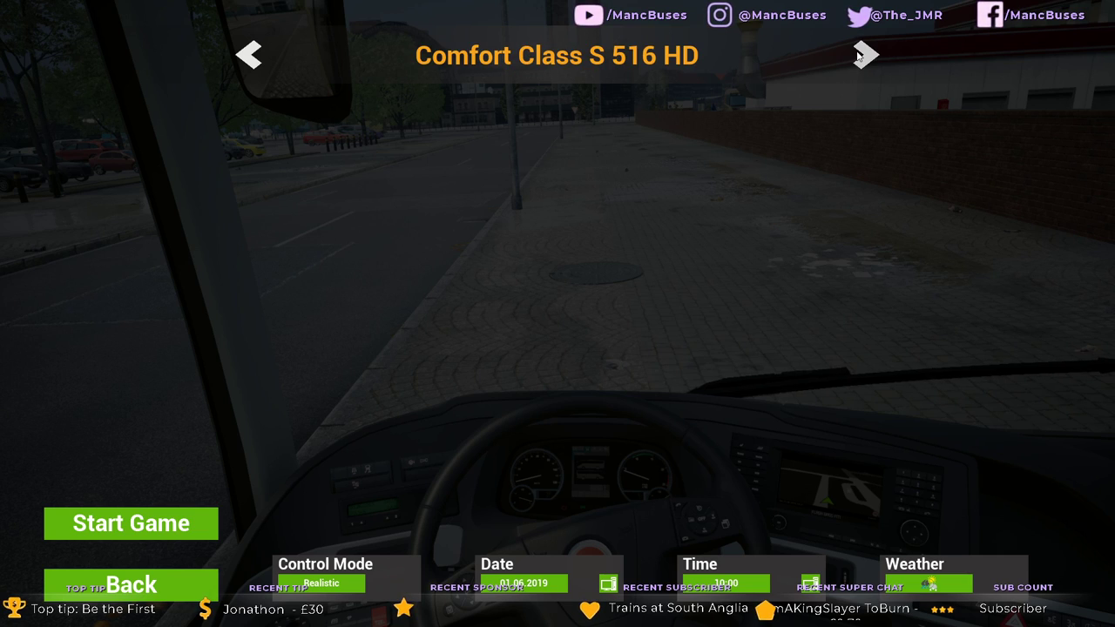
left_click(861, 56)
left_click(862, 56)
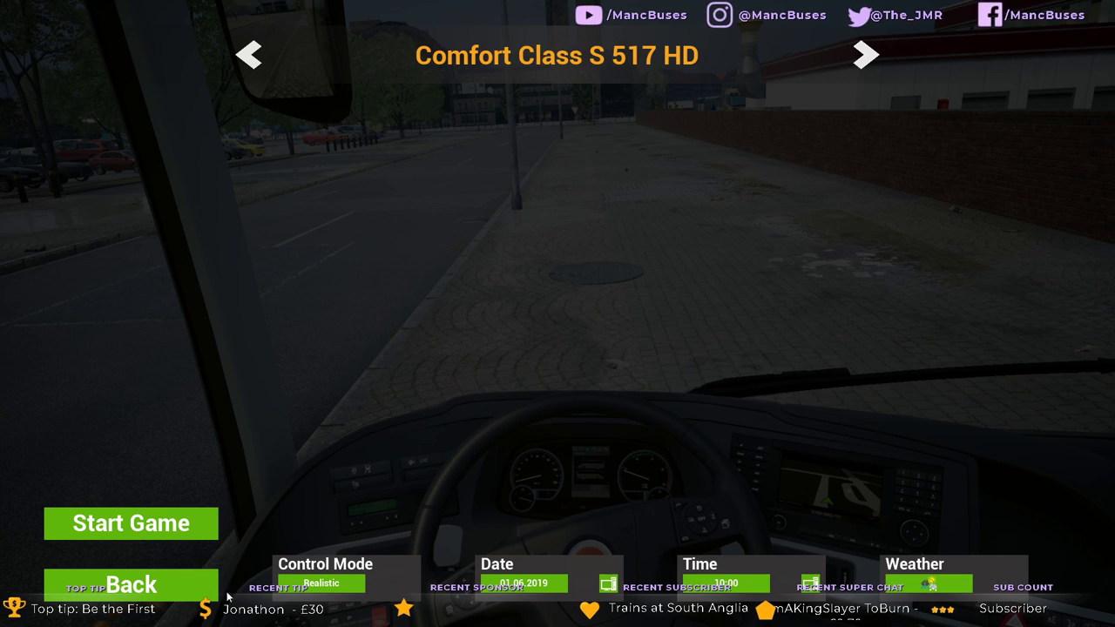
left_click(185, 578)
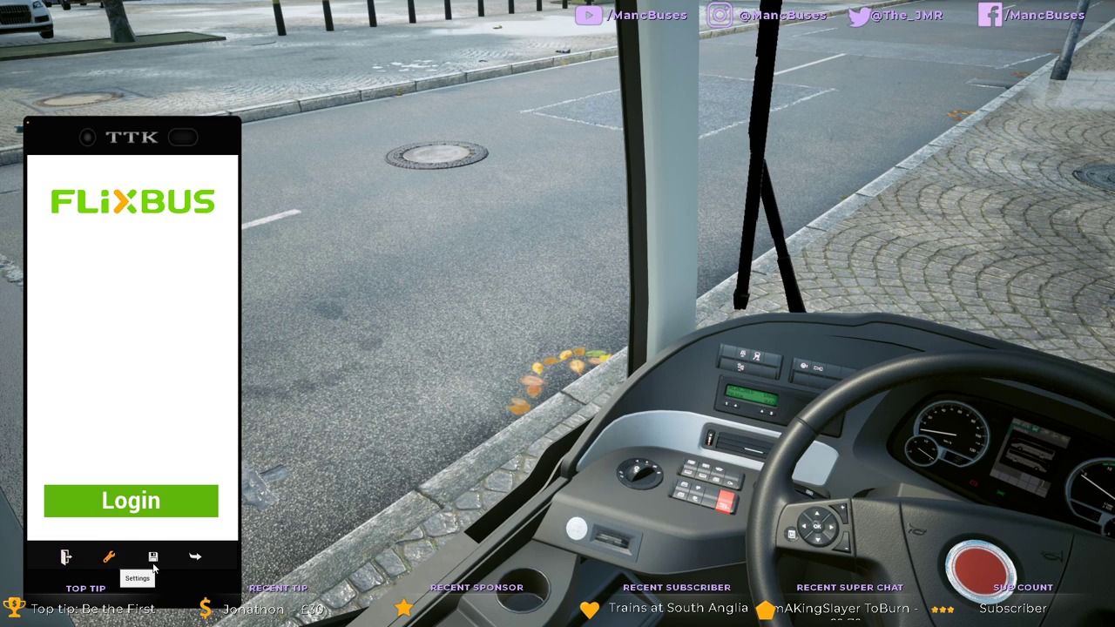
Quit the current driving session to the main menu and close the Steam library window.
left_click(64, 557)
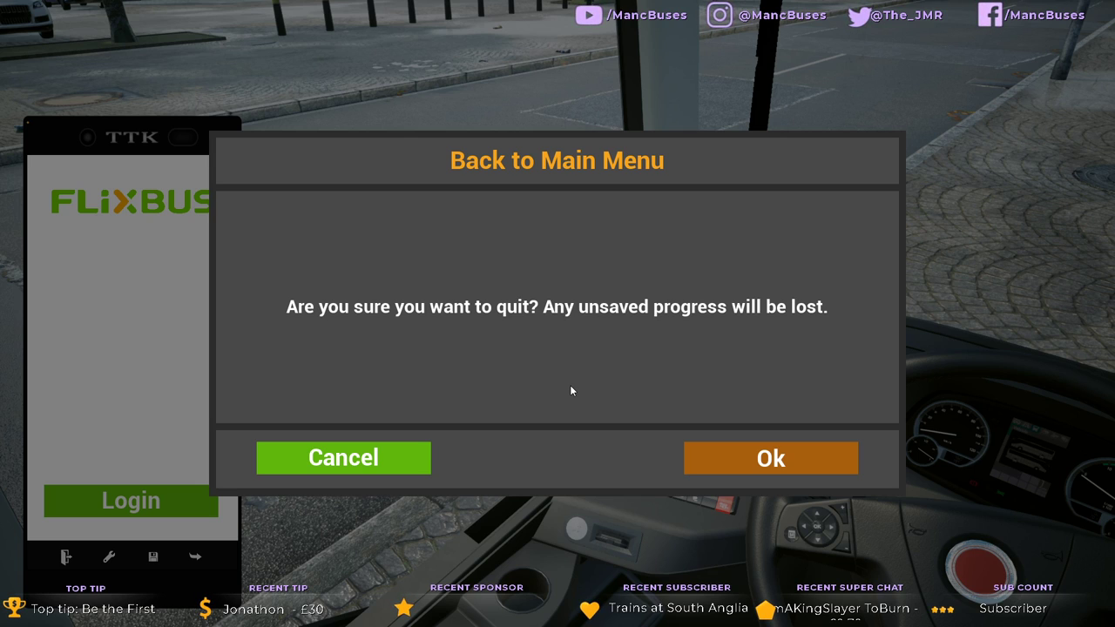
key("Return")
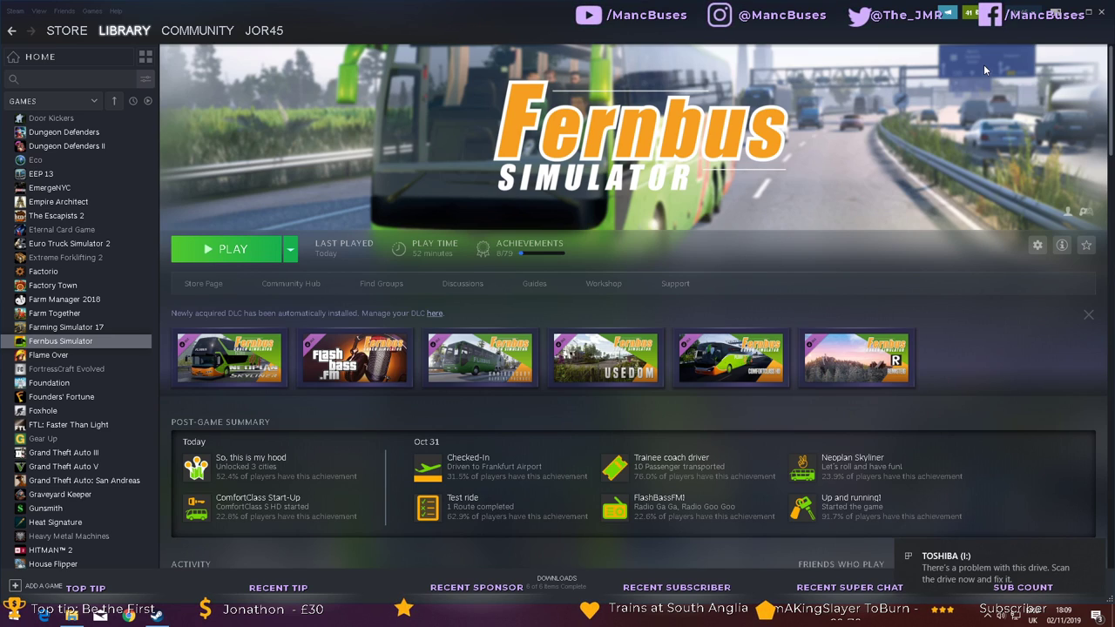
left_click(1100, 15)
Launch Helen 3.10 and load the existing destination list B10 from the B10 bus Full Colour folder.
double_click(22, 375)
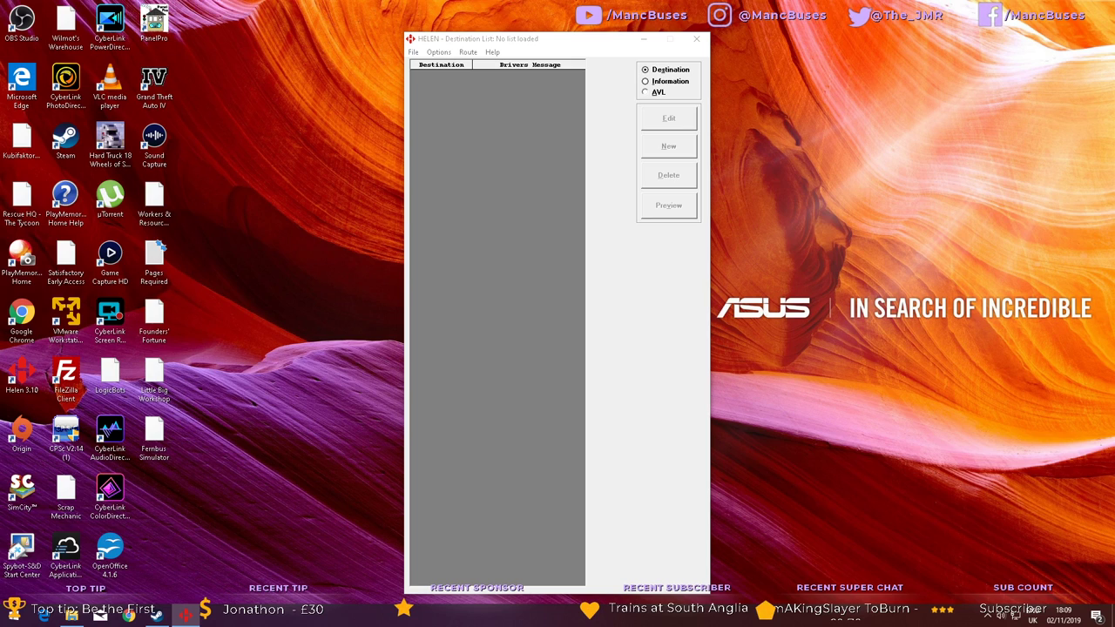
left_click(415, 52)
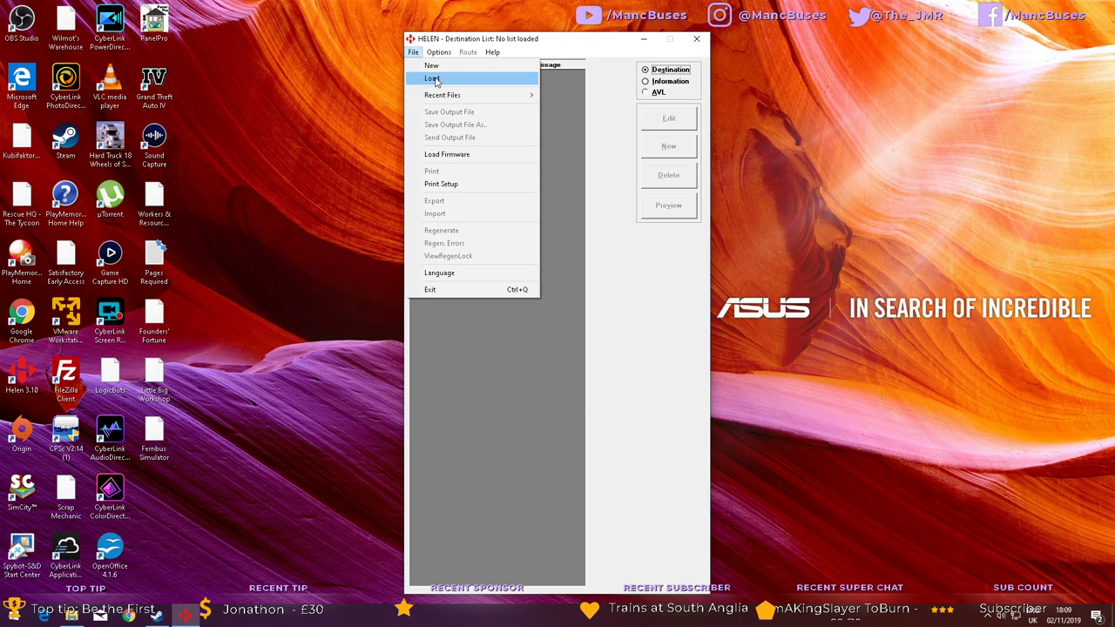
left_click(433, 78)
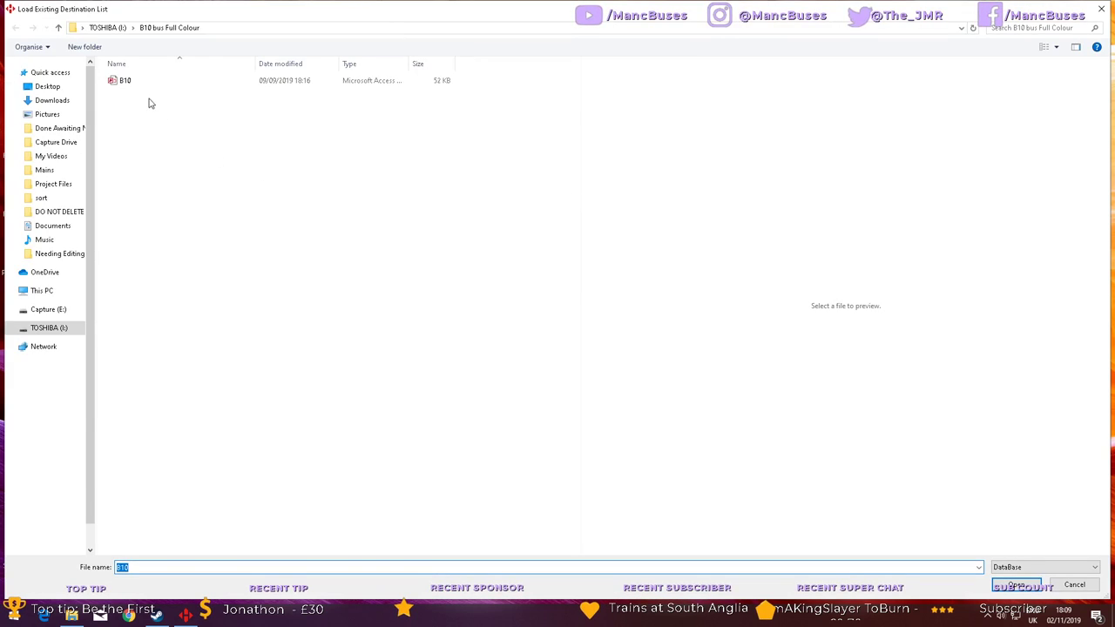
double_click(131, 81)
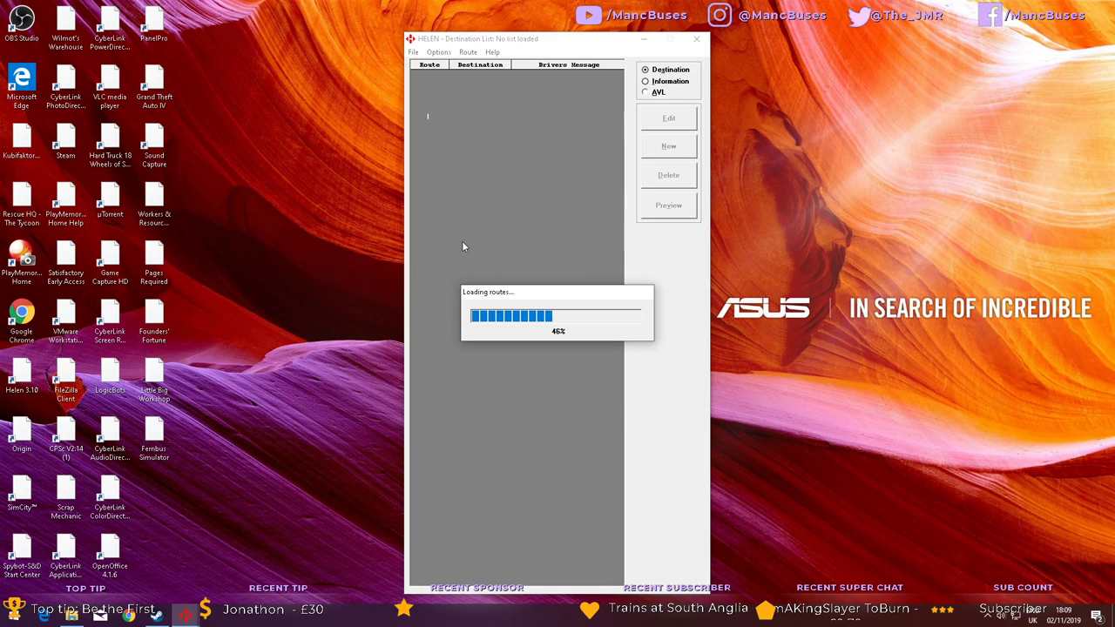
Look through the version and component details about HELEN and its support feature, without creating a support file.
left_click(468, 54)
mouse_move(490, 54)
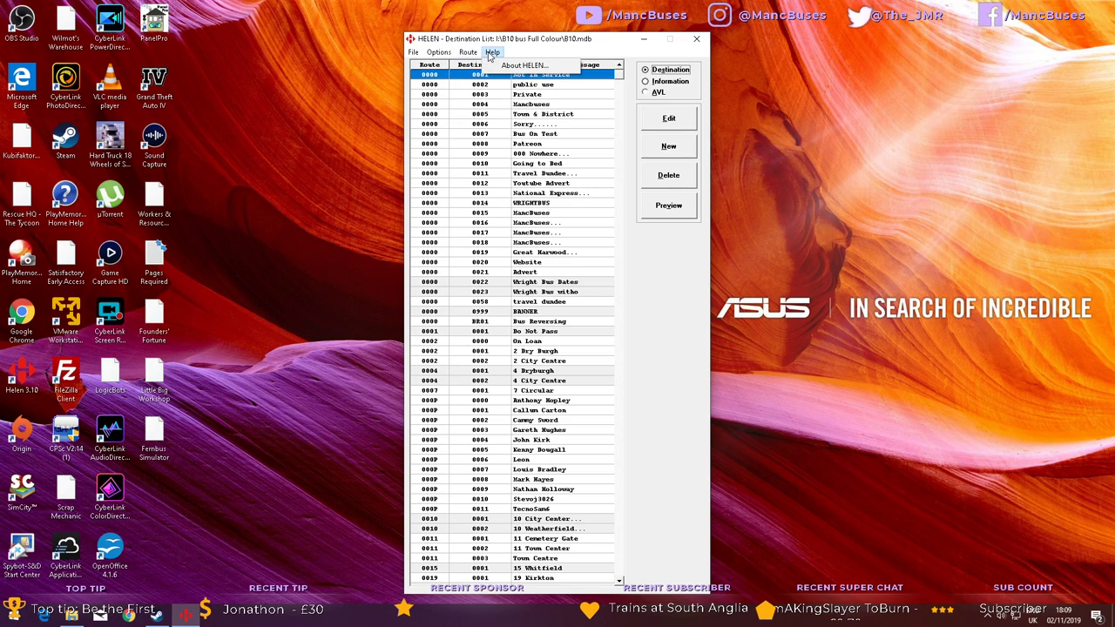
left_click(524, 66)
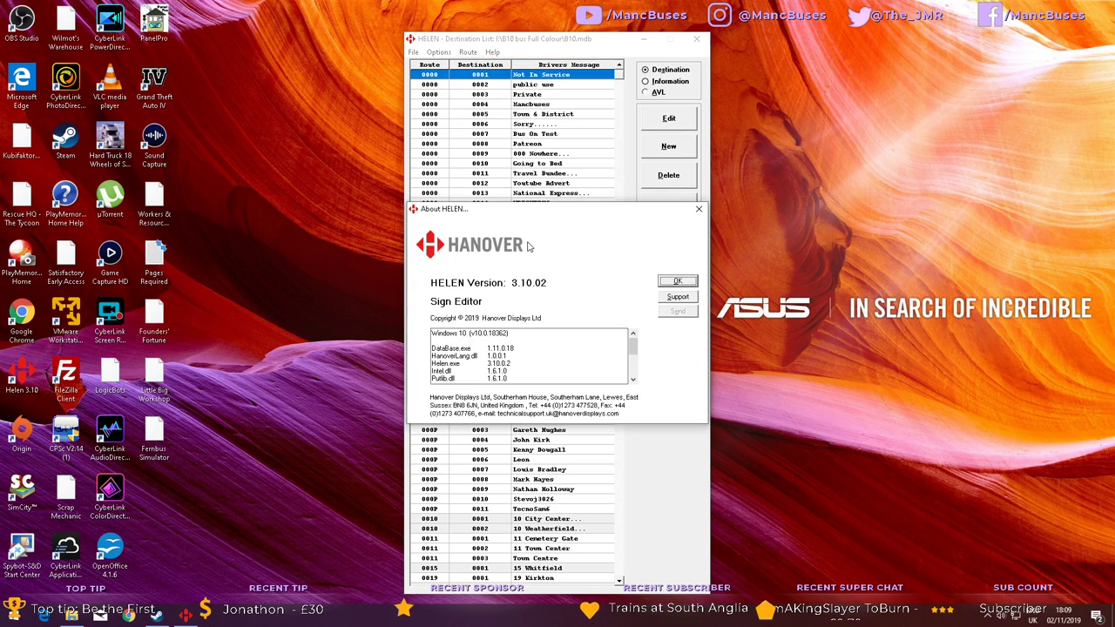
left_click_drag(634, 348, 634, 376)
left_click(678, 296)
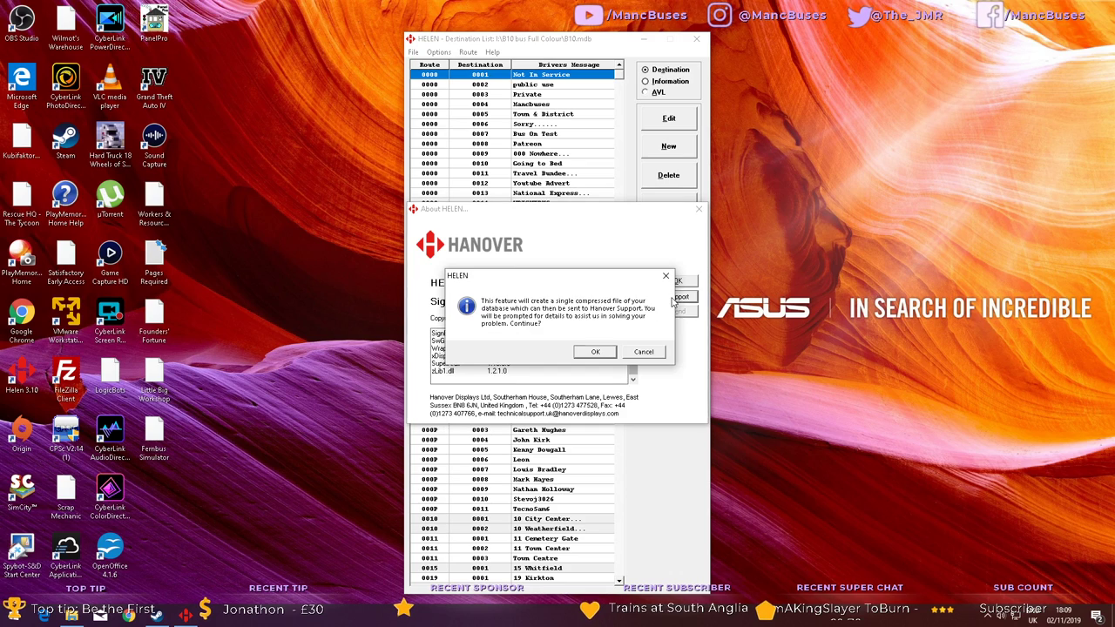
left_click(644, 353)
left_click_drag(634, 364, 633, 340)
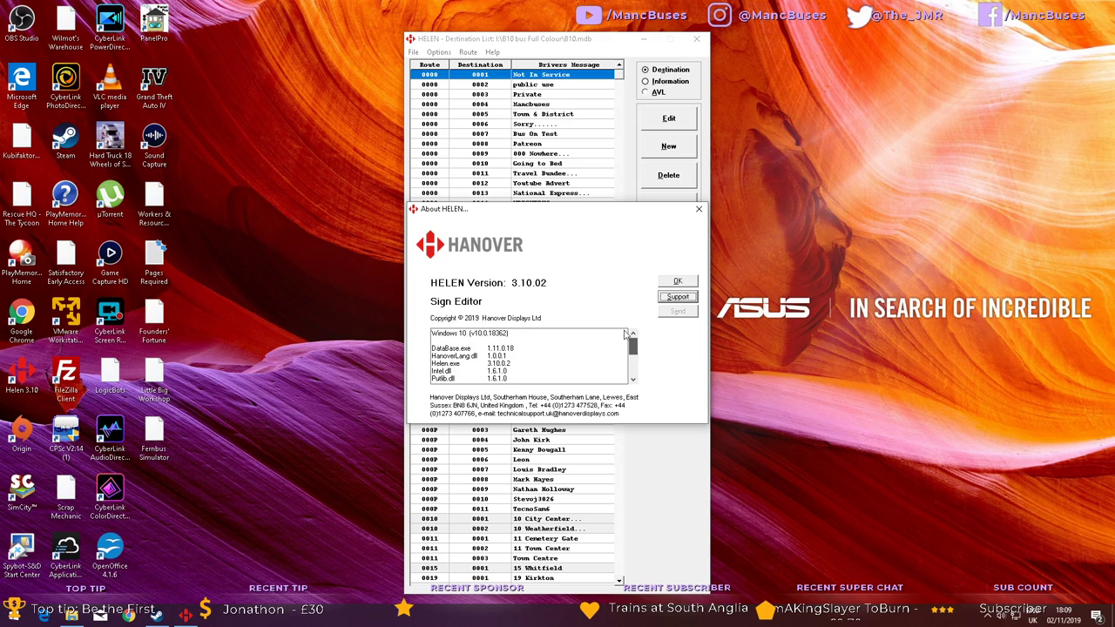
left_click(670, 279)
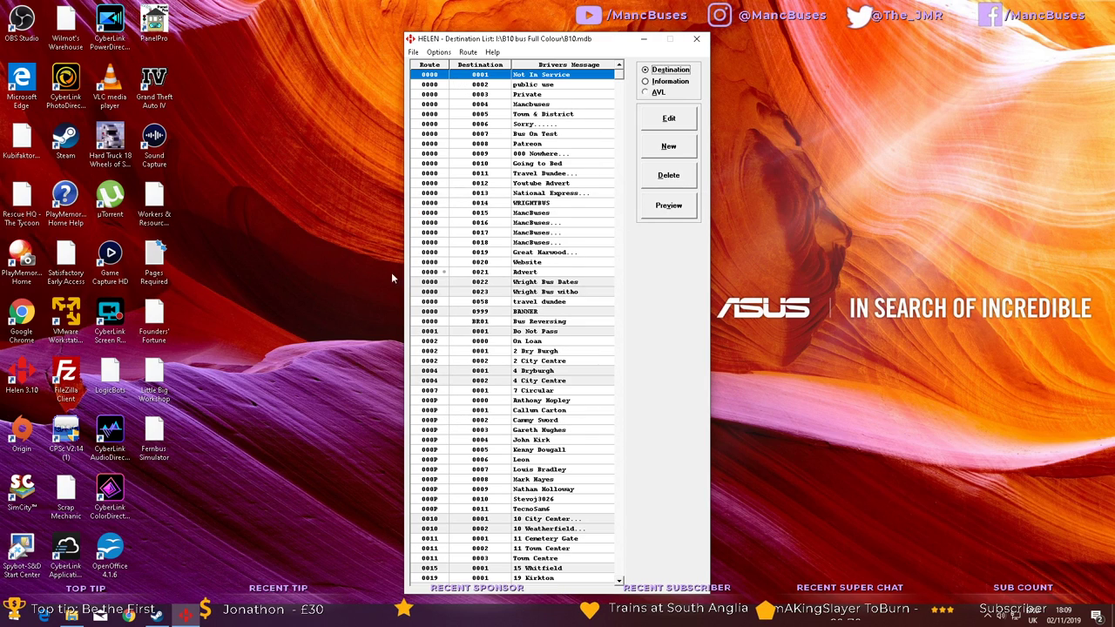
Set the type of sign 3 to Not Fitted and remove all traces of this sign from the route files.
left_click(415, 52)
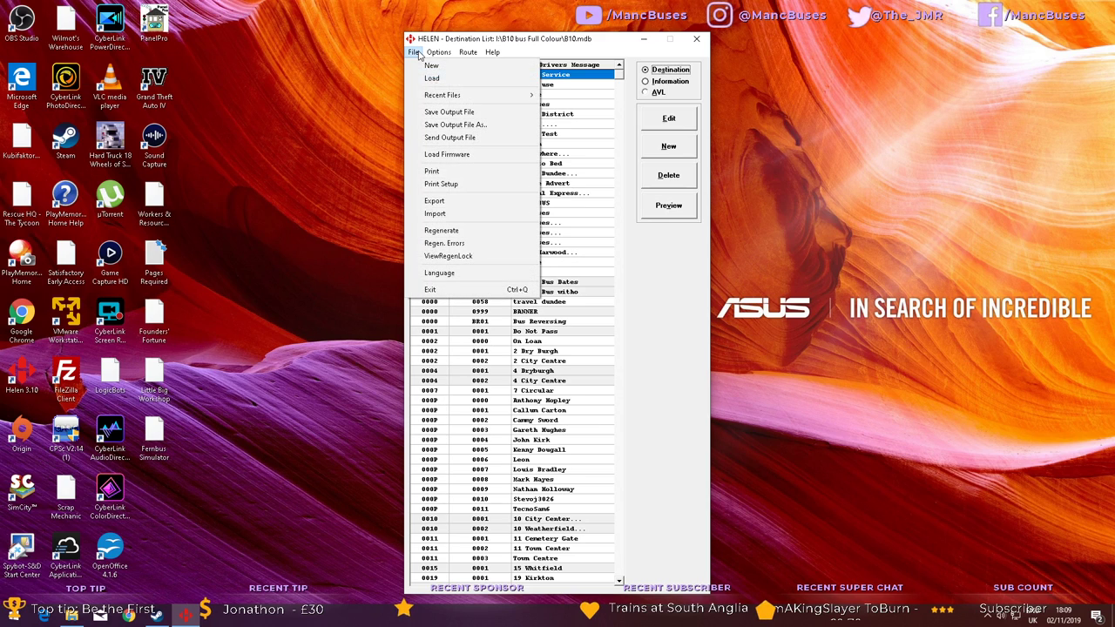
left_click(438, 68)
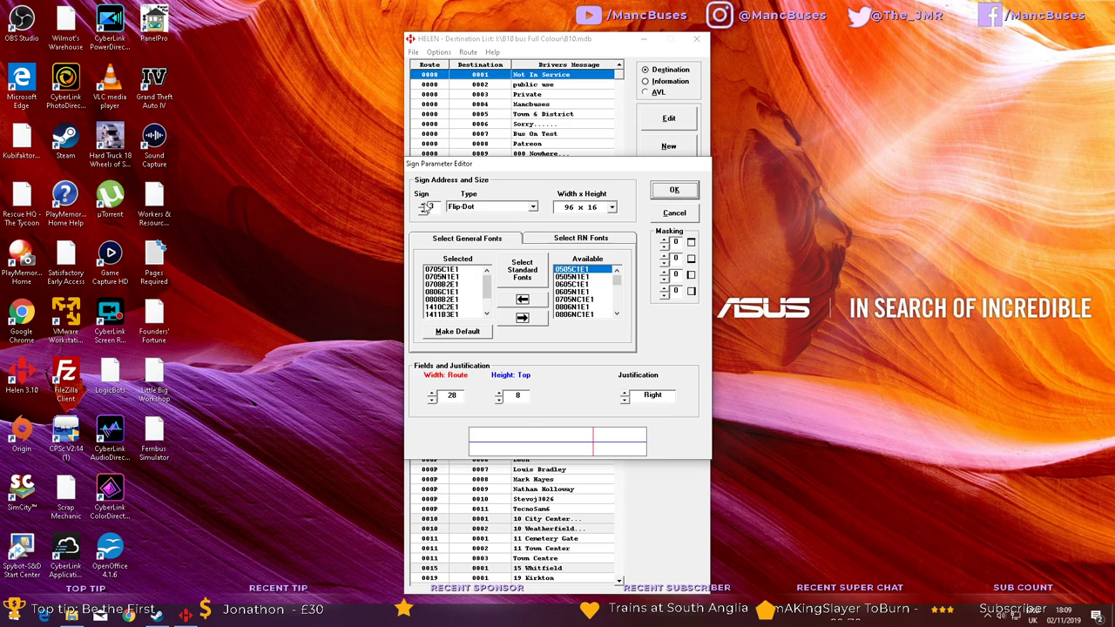
left_click(533, 207)
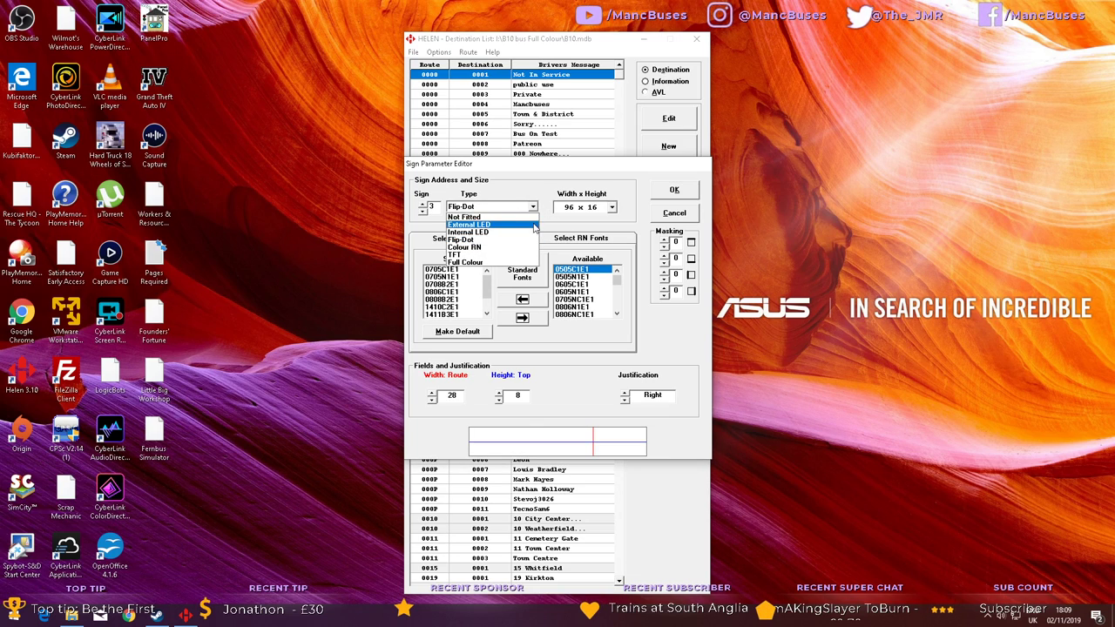
left_click(479, 219)
left_click(672, 190)
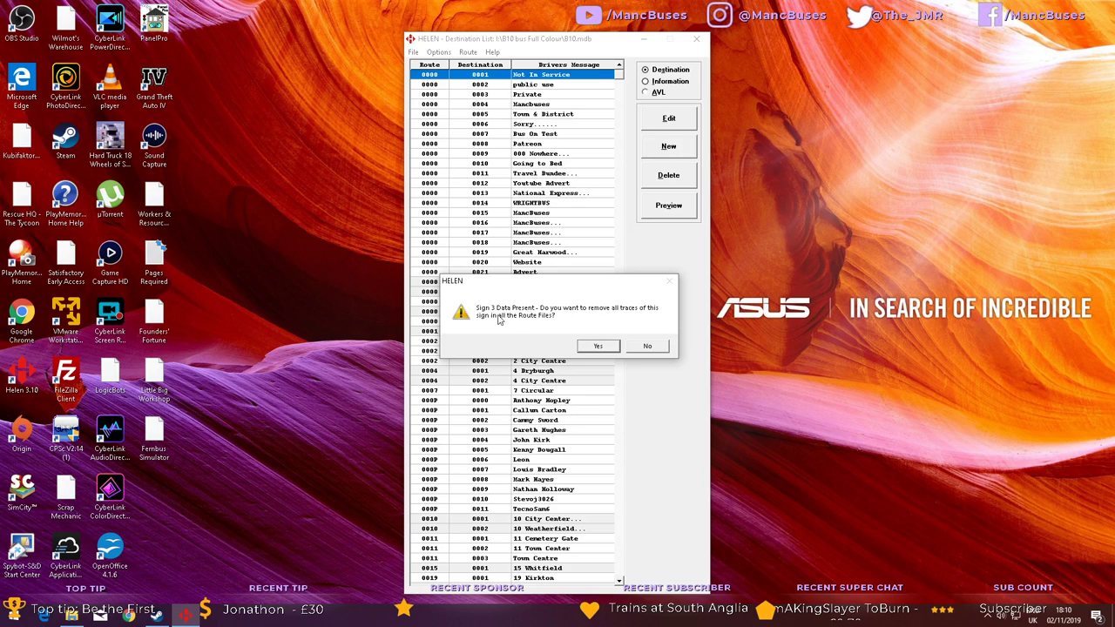
left_click(599, 347)
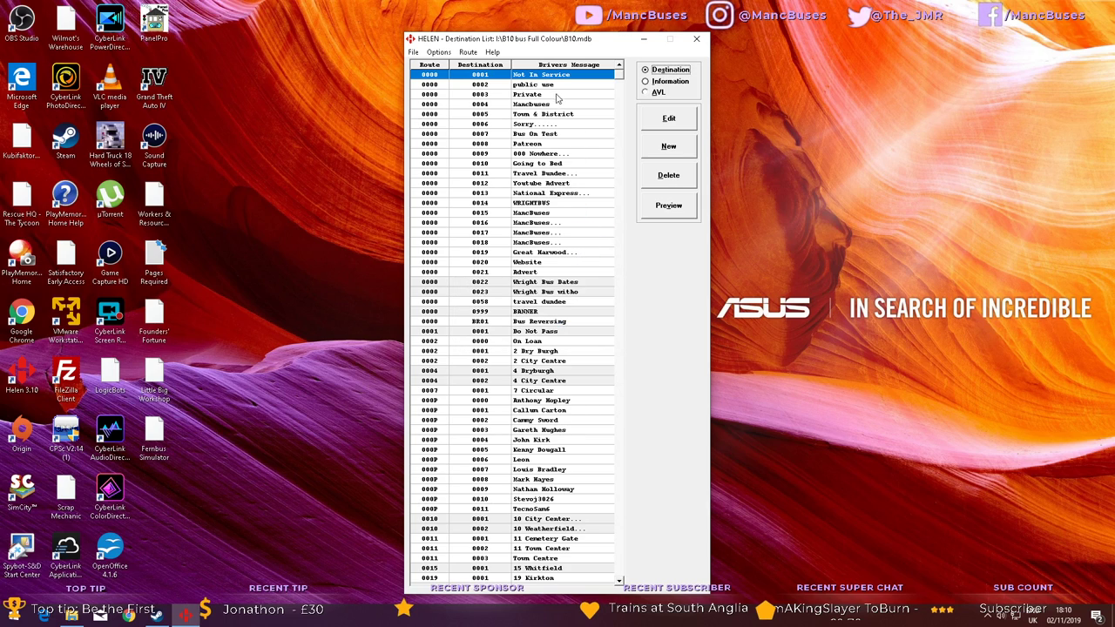
Preview the sign displays of the route 0000 destinations one by one up to 0018, comparing the MancBuses entries.
left_click(669, 209)
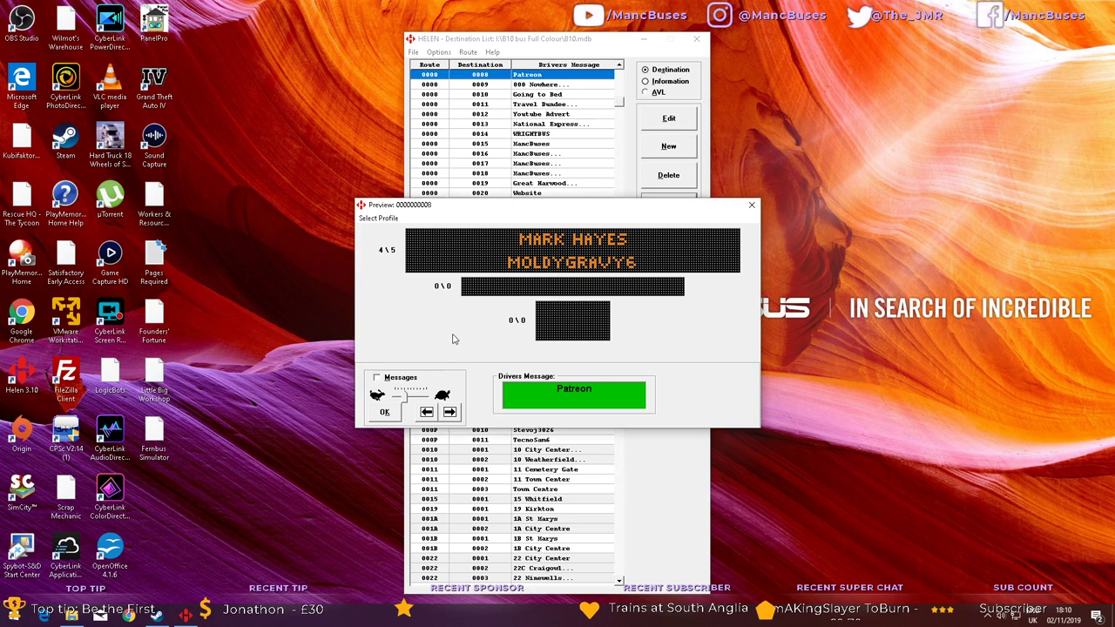
key("Down")
key("Down")
key("Down")
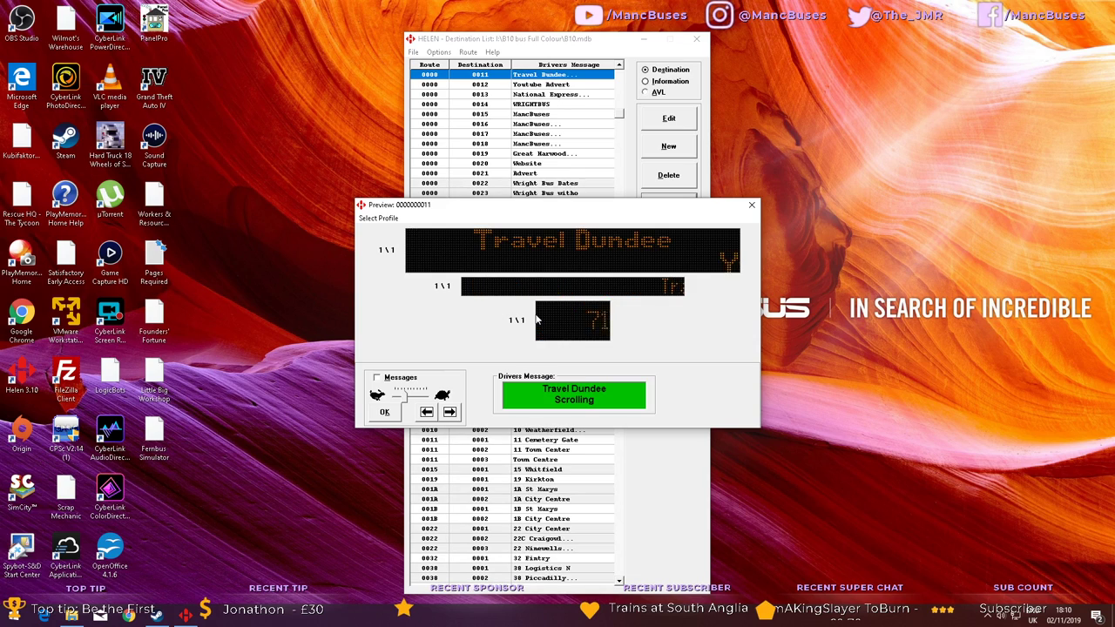
key("Down")
key("Down")
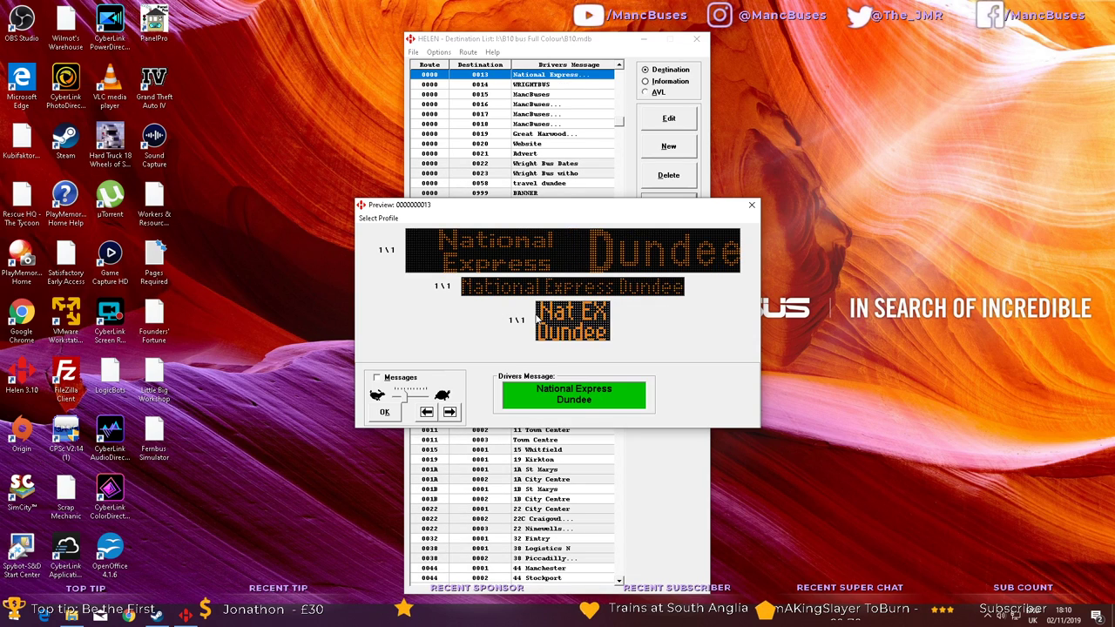
key("Down")
key("Down")
key("Down")
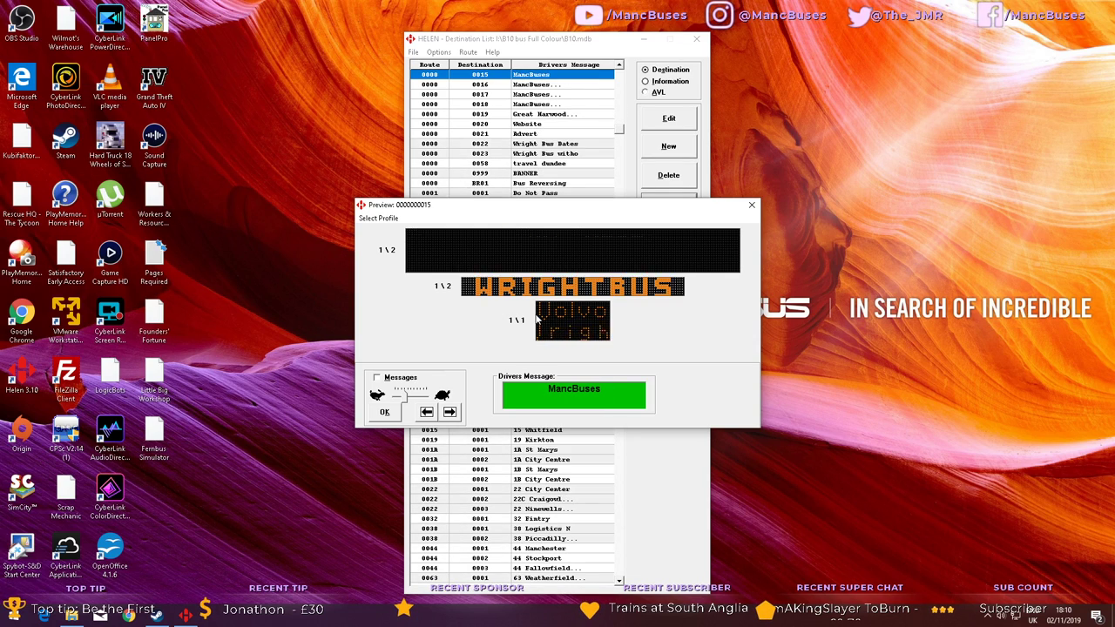
key("Down")
key("Down")
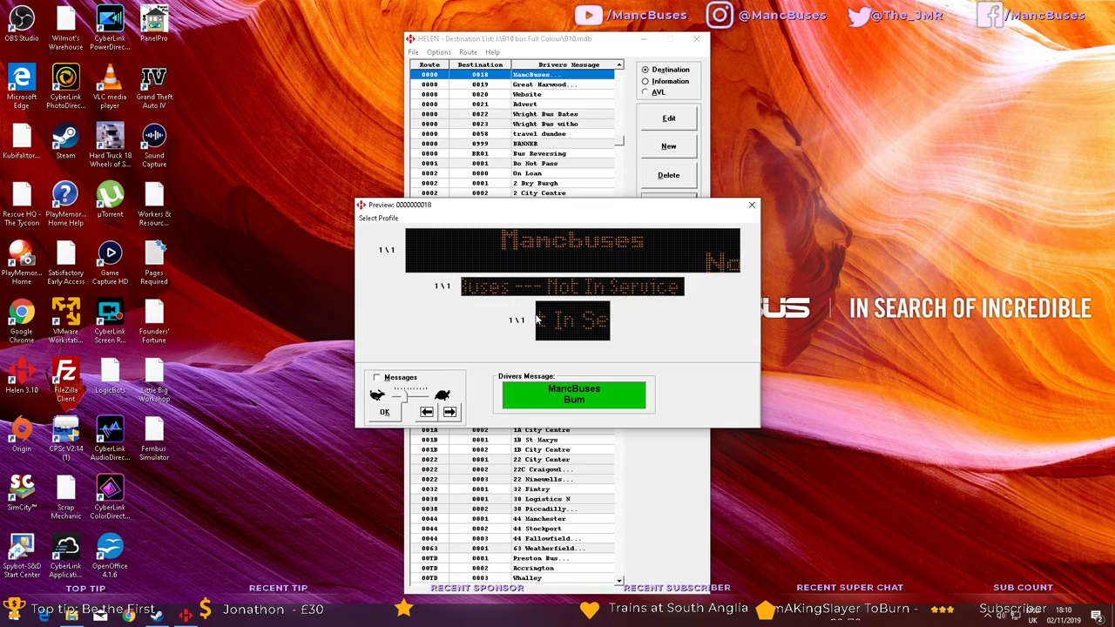
key("Up")
key("Up")
key("Up")
key("Down")
key("Down")
key("Down")
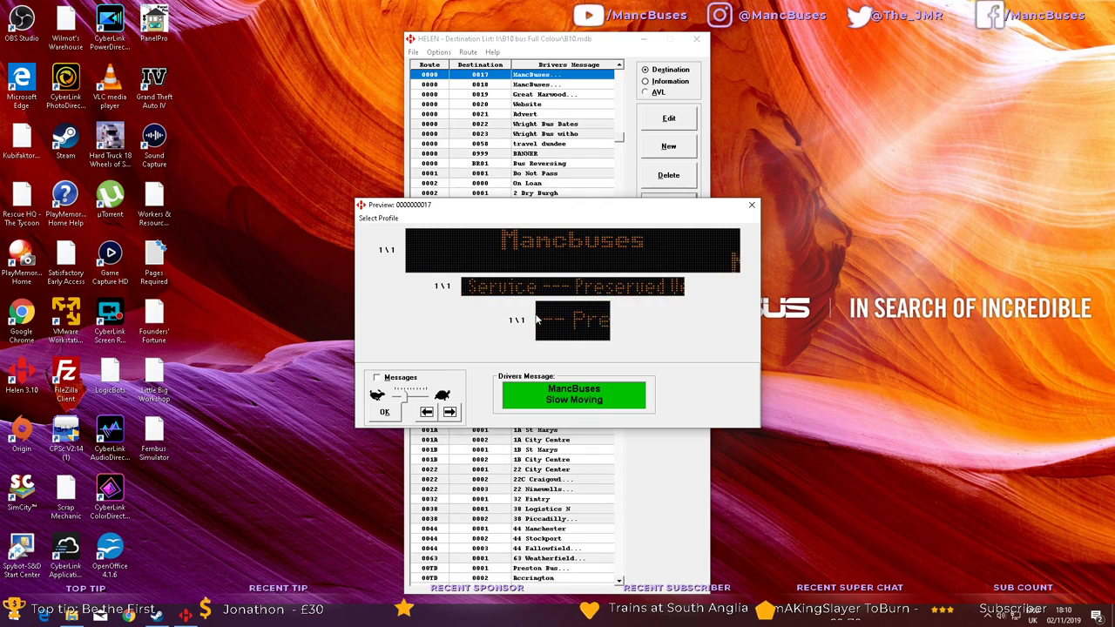
key("Up")
key("Up")
key("Up")
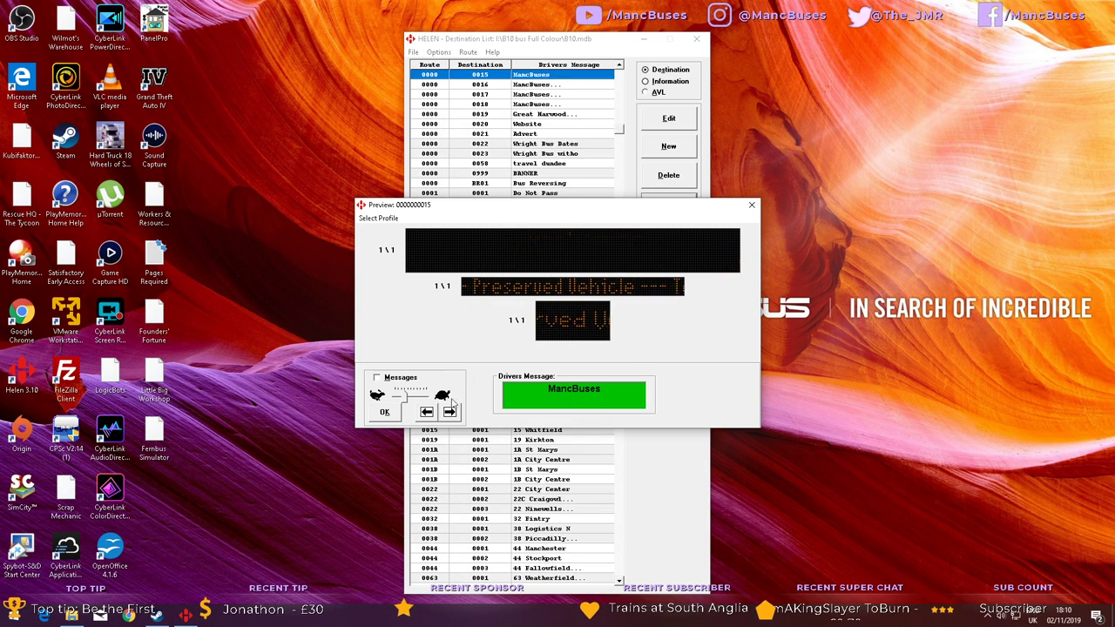
left_click(384, 412)
Delete the MancBuses destinations 0018 and 0017 from route 0000.
left_click(533, 104)
key("Delete")
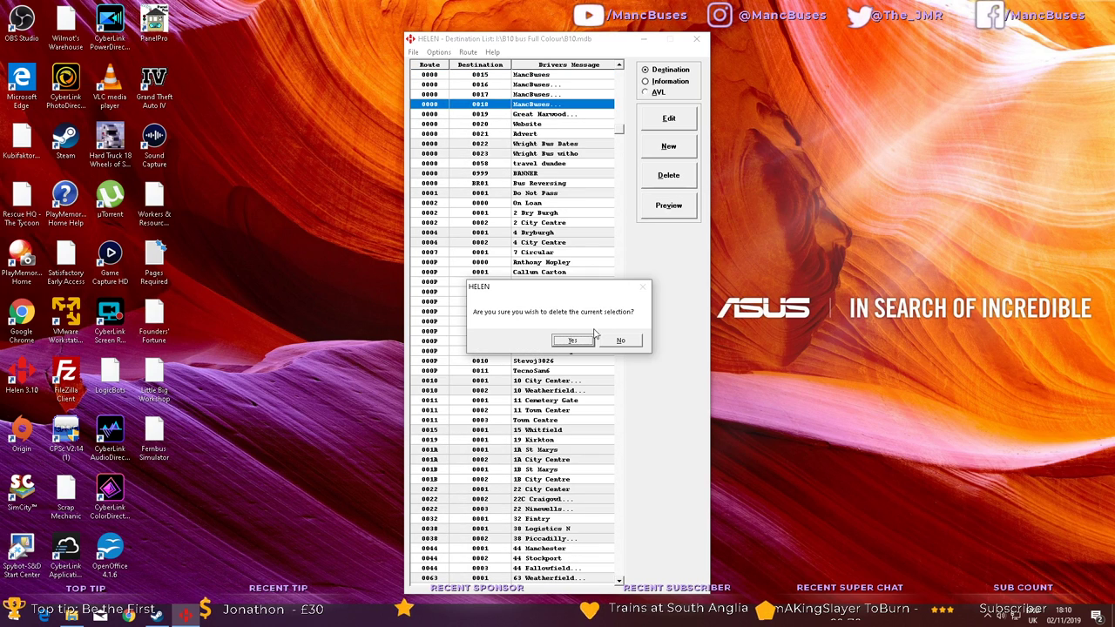
left_click(573, 341)
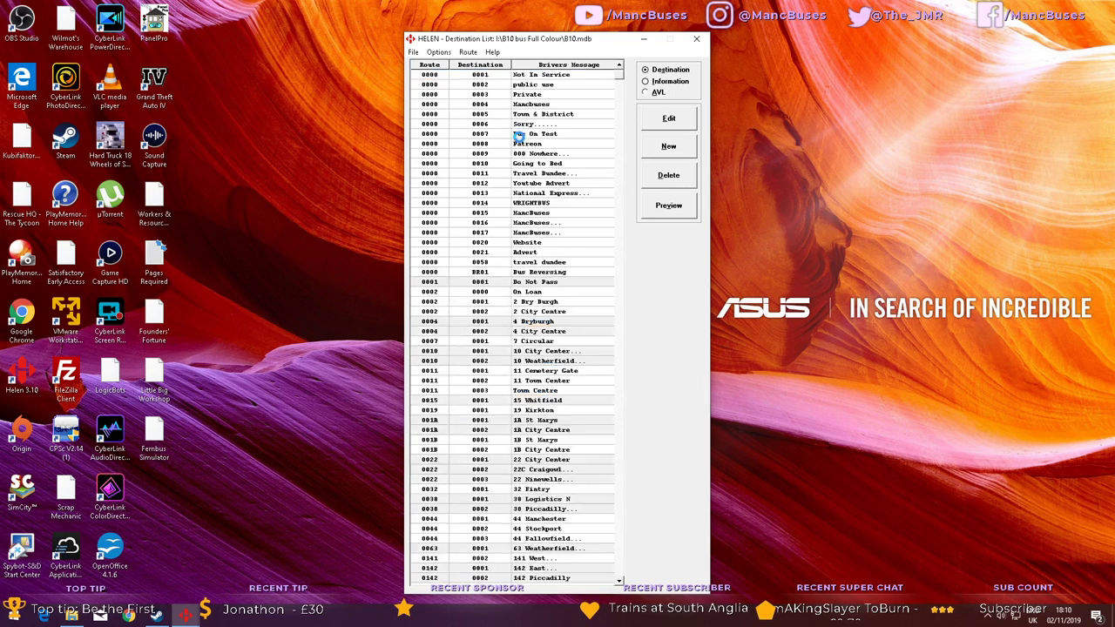
left_click(540, 233)
key("Delete")
key("Return")
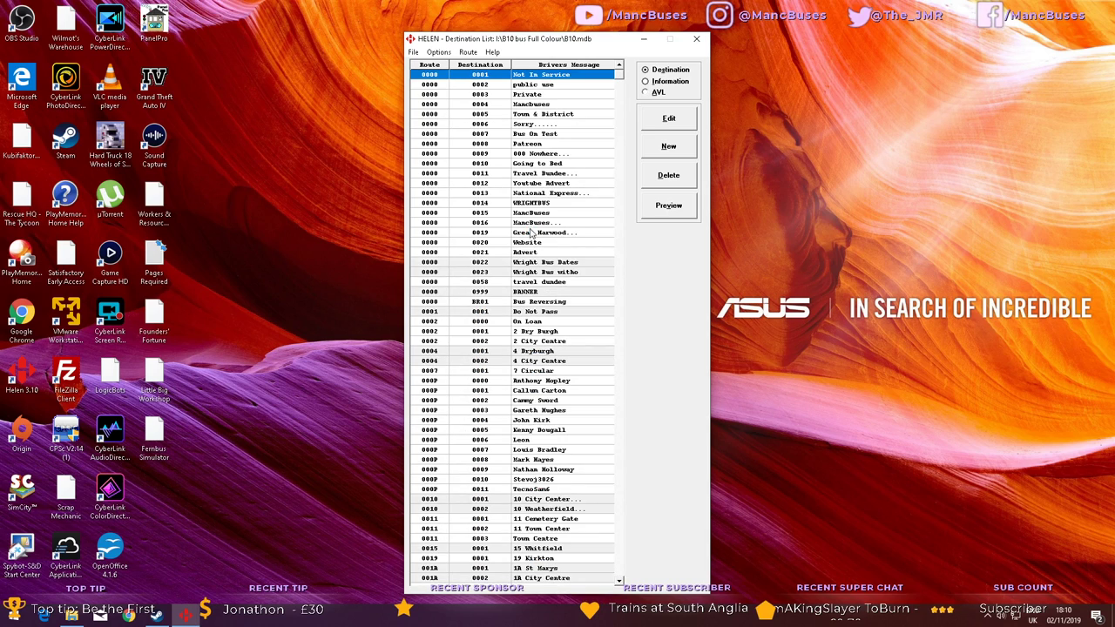
Preview the MancBuses destination 0015 and delete the MancBuses destination 0016 from route 0000.
left_click(533, 214)
left_click(668, 205)
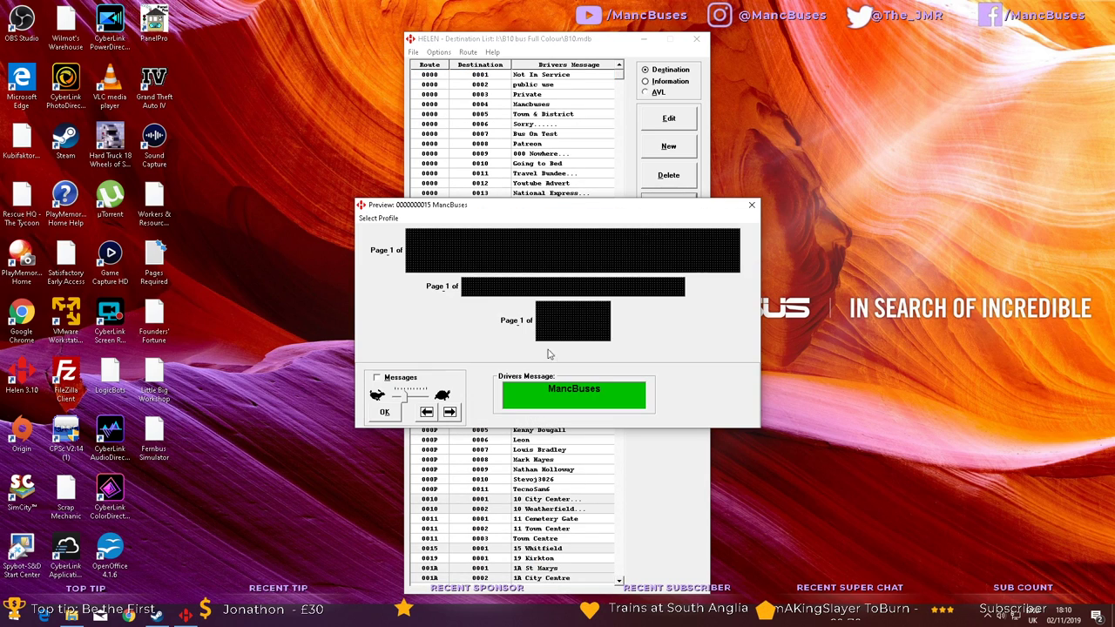
left_click(384, 412)
left_click(554, 222)
key("Delete")
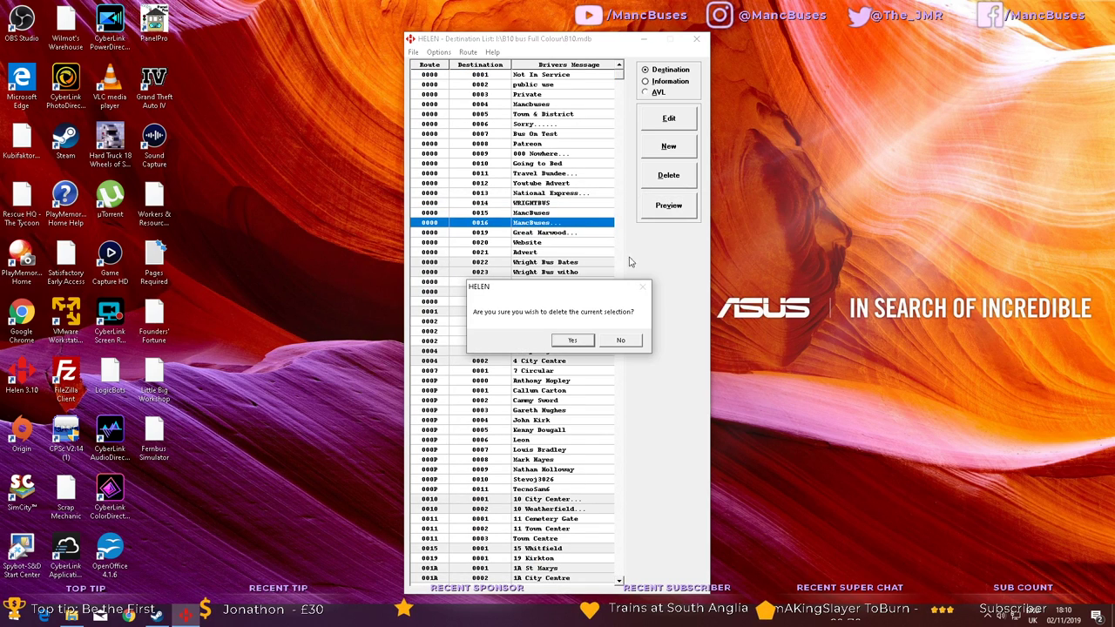
left_click(573, 341)
Preview the destinations from Great Harwood onward and move 1A St Marys to route 0001, destination 0002.
left_click(557, 224)
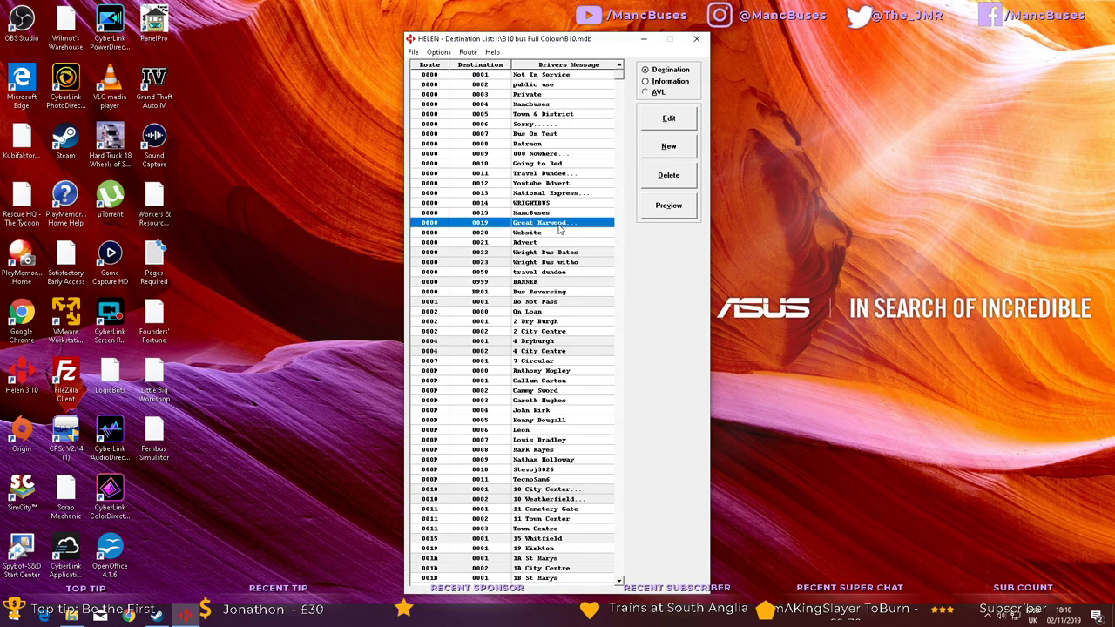
left_click(668, 205)
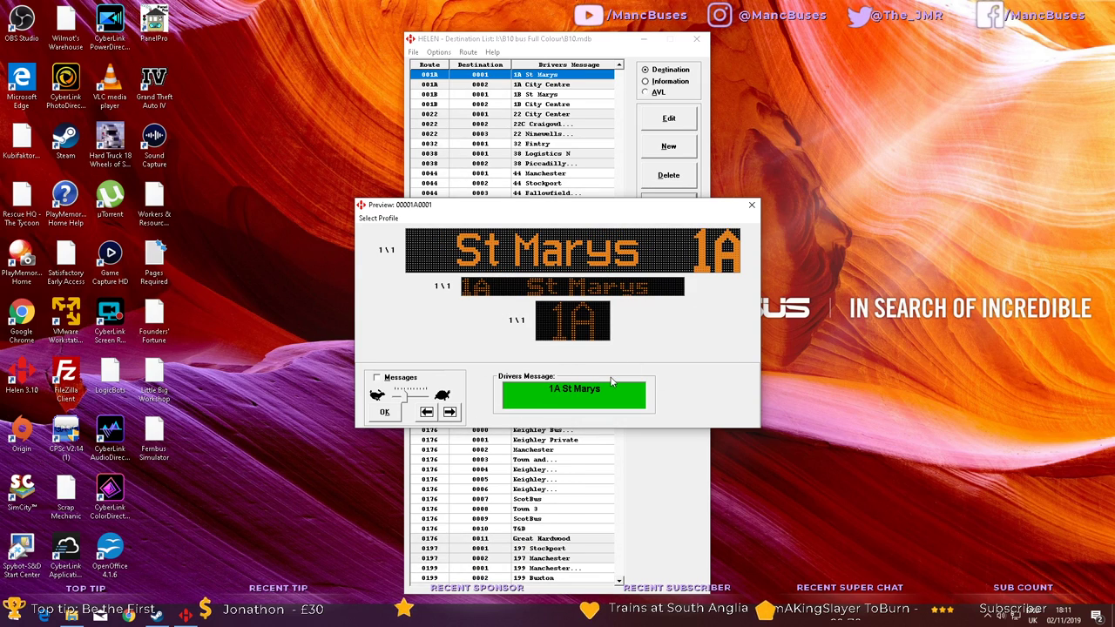
double_click(585, 393)
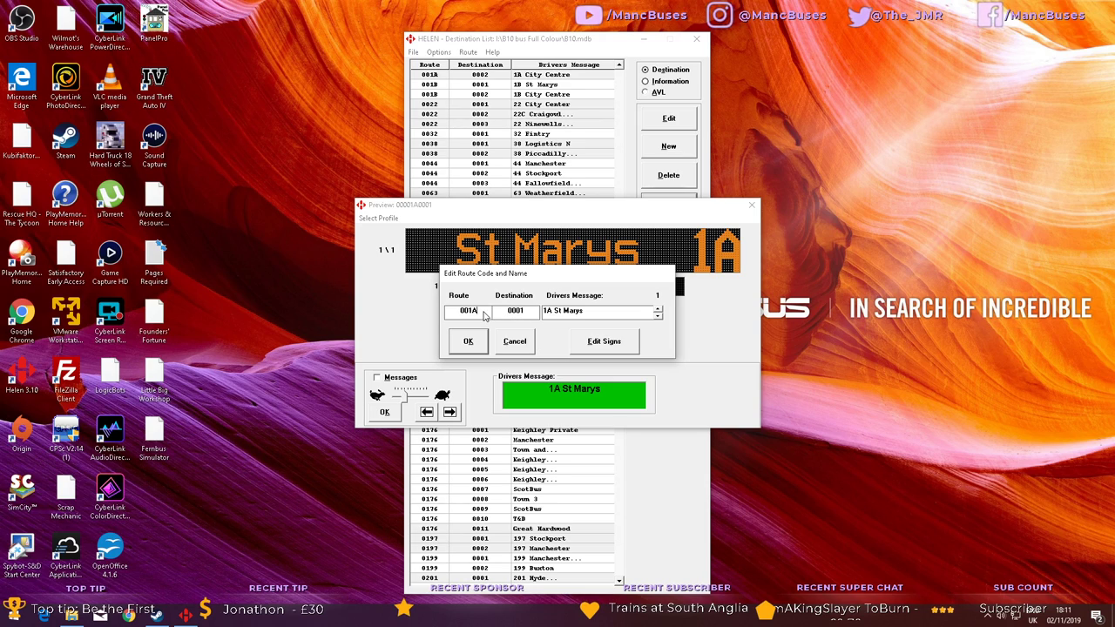
left_click(478, 341)
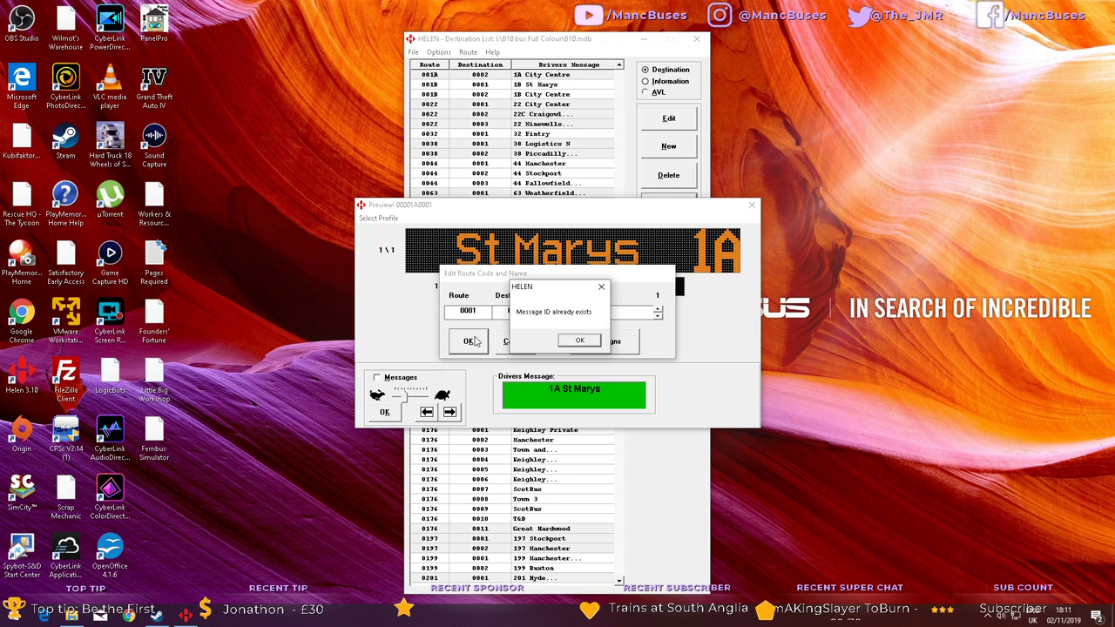
key("Return")
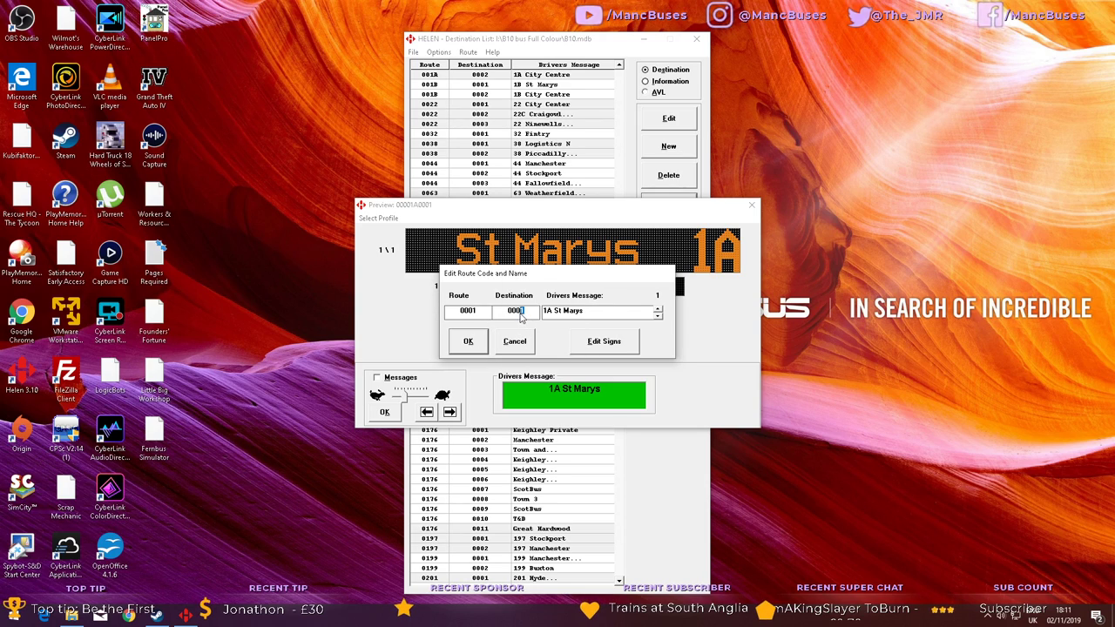
left_click(469, 341)
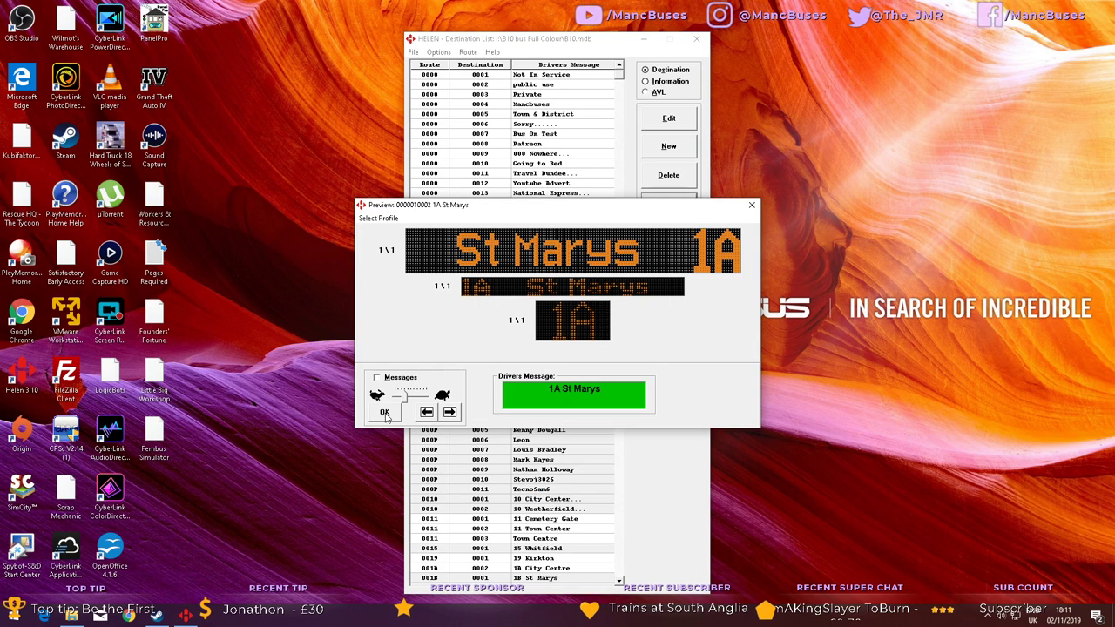
left_click(384, 412)
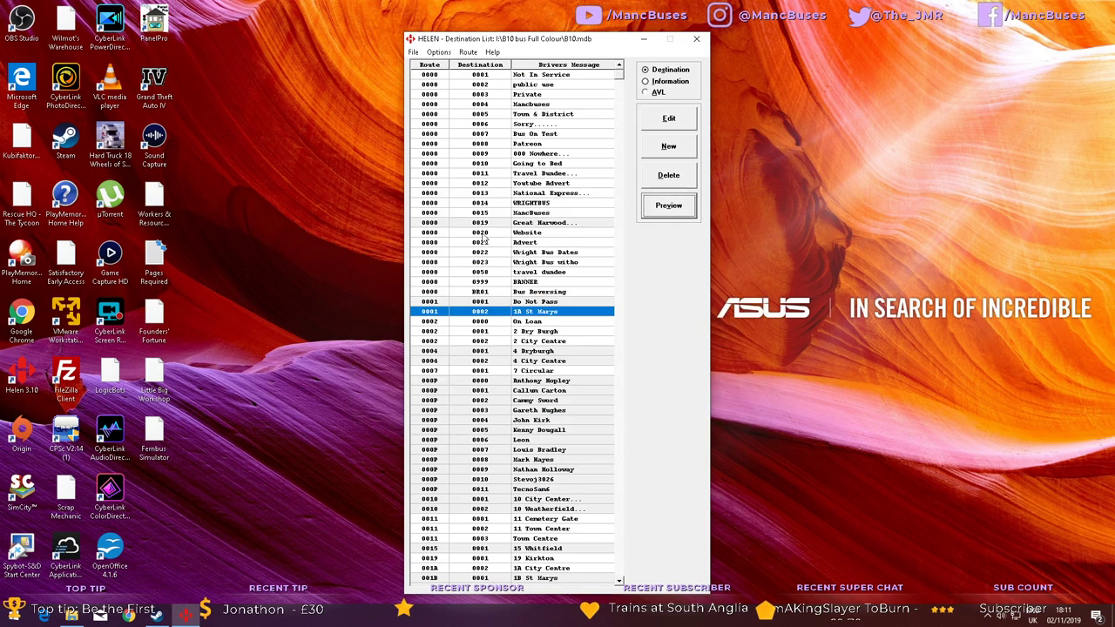
Change the On Loan entry to route 999 and destination 50.
double_click(542, 324)
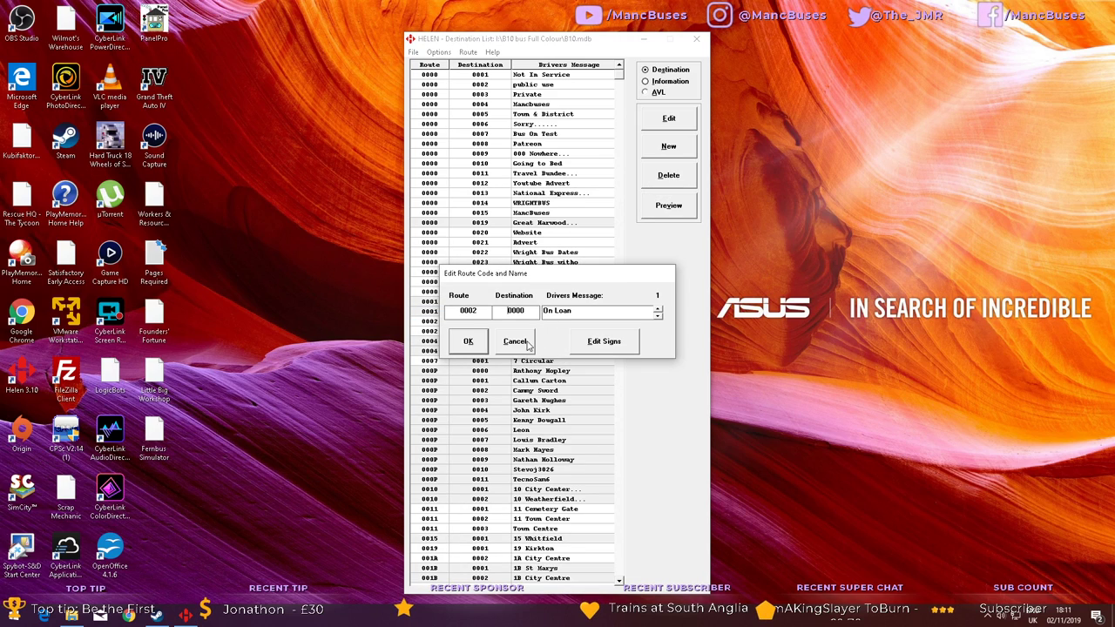
left_click_drag(481, 315, 444, 309)
left_click_drag(525, 317, 491, 312)
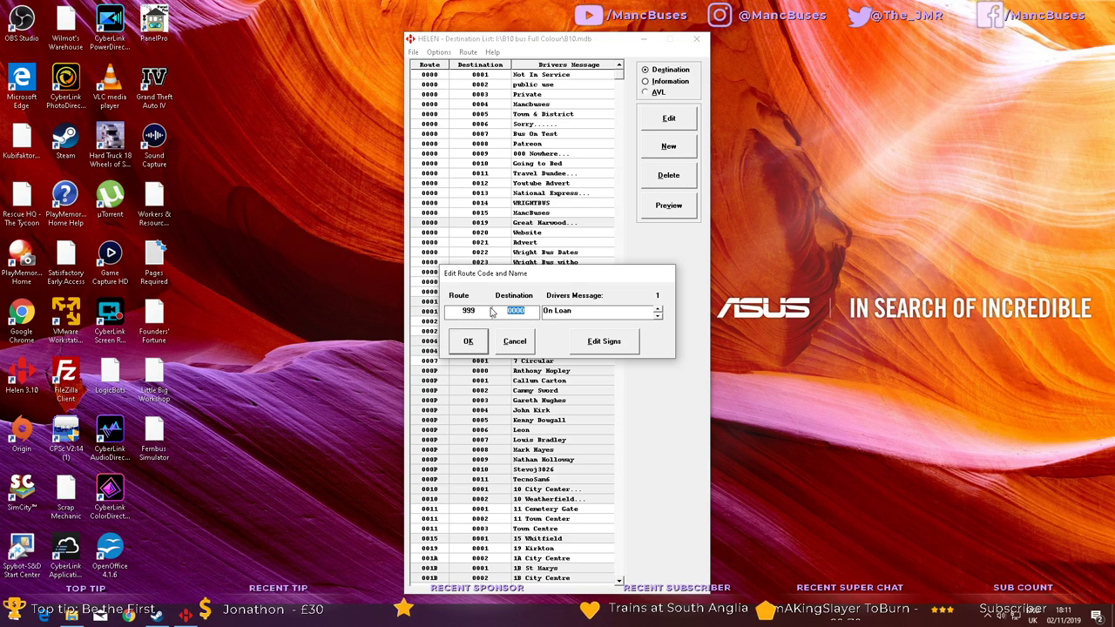
type("50")
left_click(468, 341)
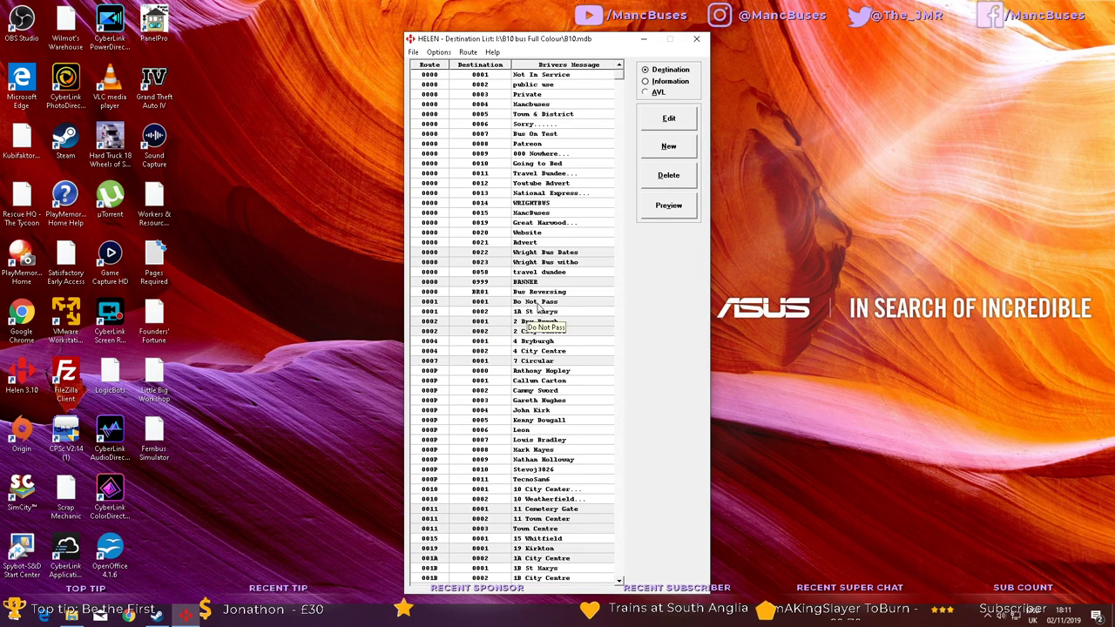
Preview the Do Not Pass signs and move that entry to route 0000, destination 0016.
left_click(540, 304)
left_click(657, 213)
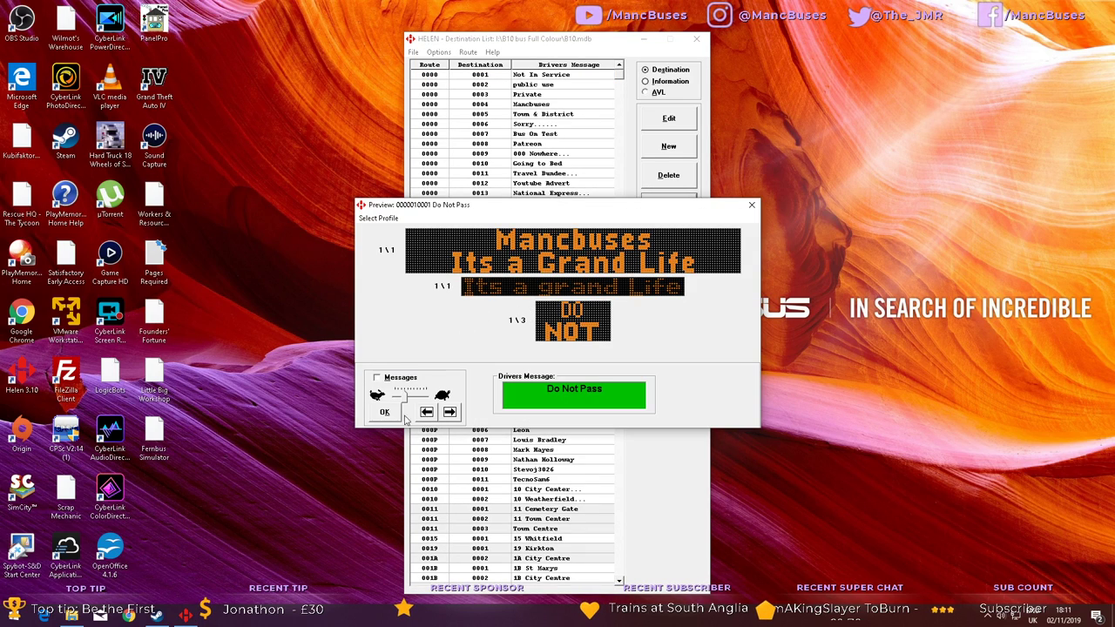
left_click(397, 415)
left_click(660, 124)
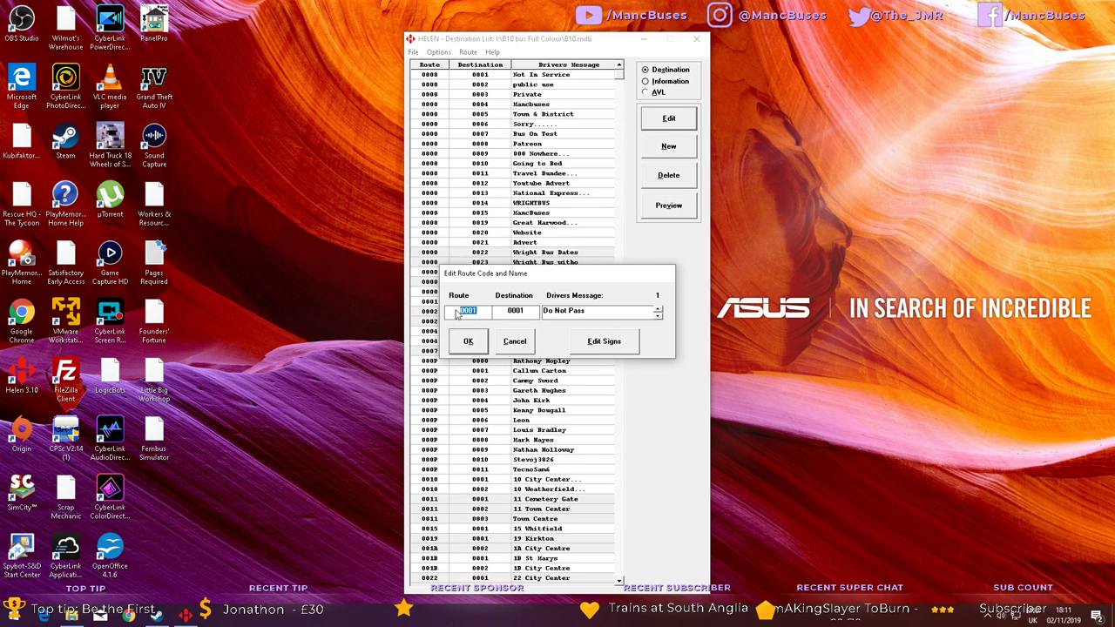
key("shift+Tab")
left_click(470, 344)
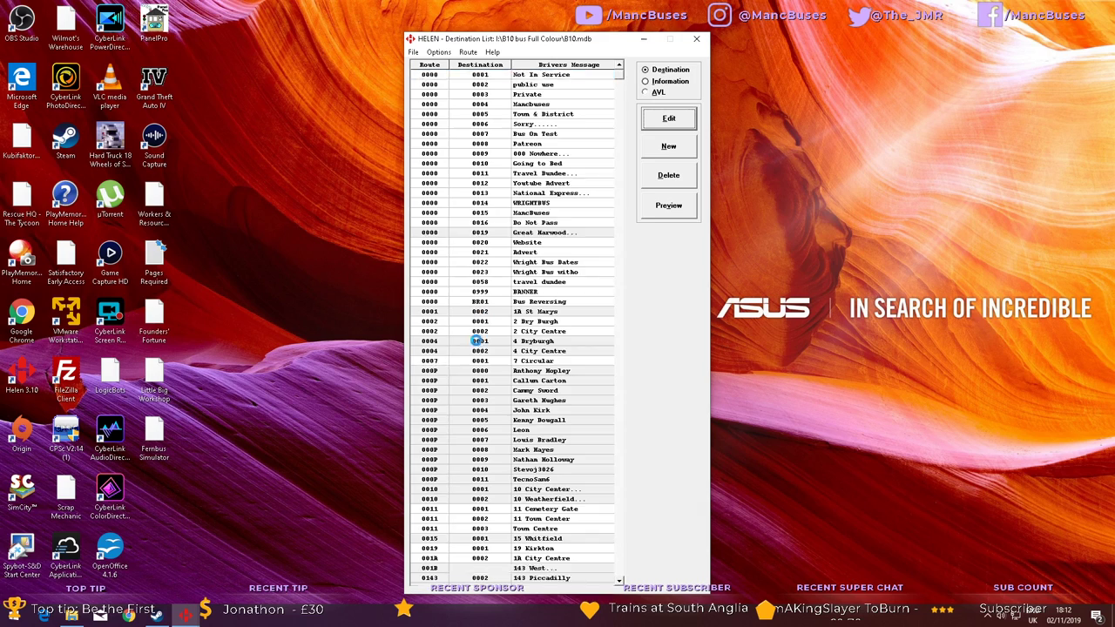
Set the destination code of 1A St Marys in route 0001 to 0001.
left_click(560, 243)
left_click(571, 262)
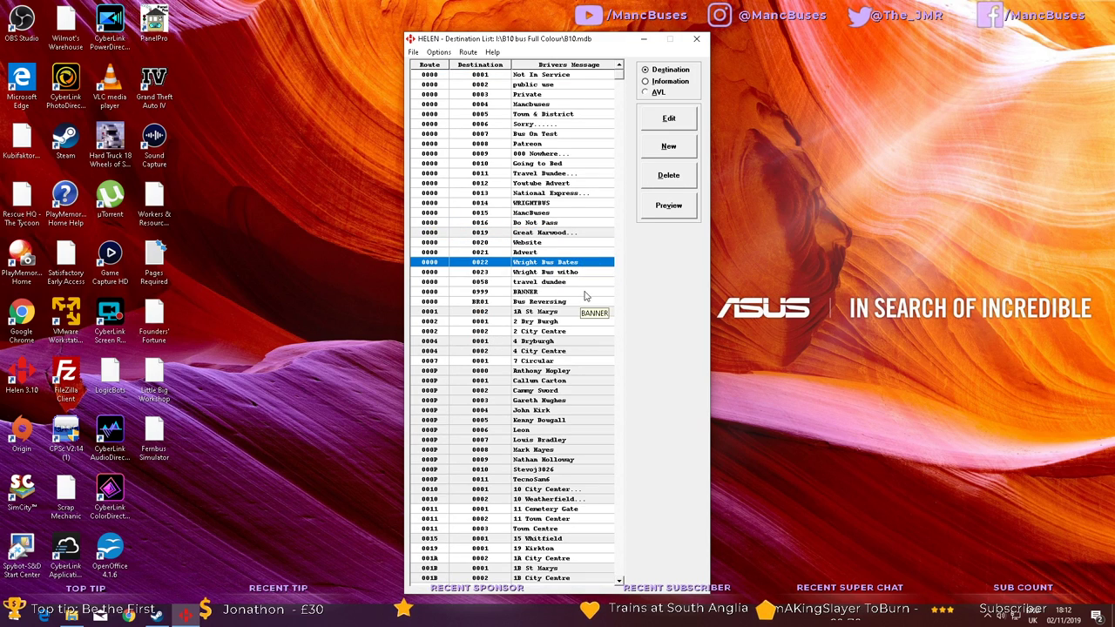
left_click(564, 313)
double_click(564, 316)
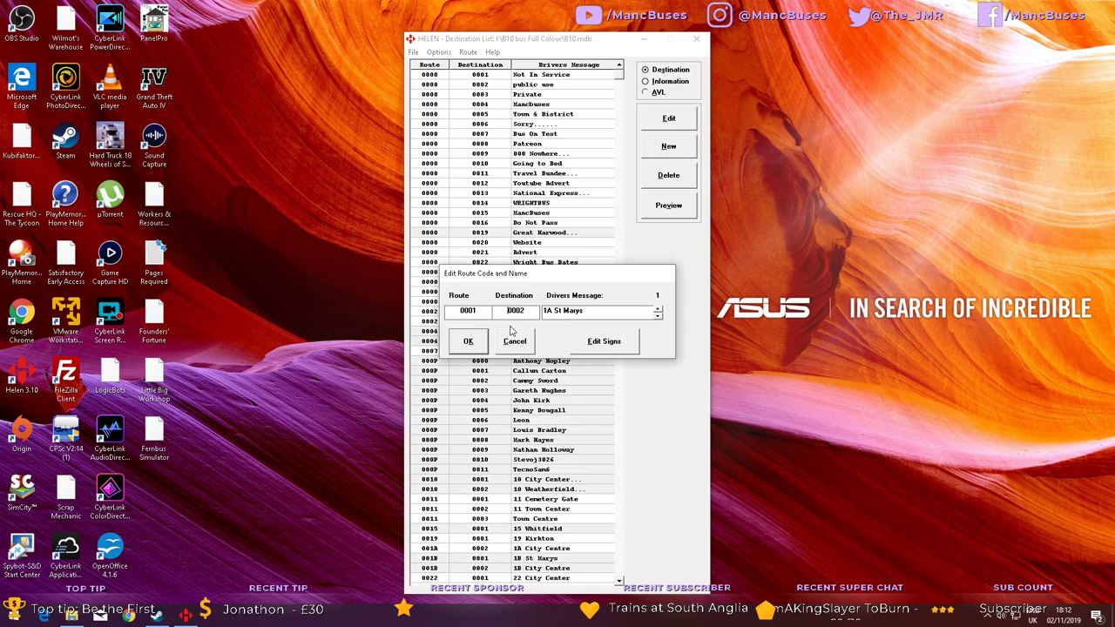
type("001")
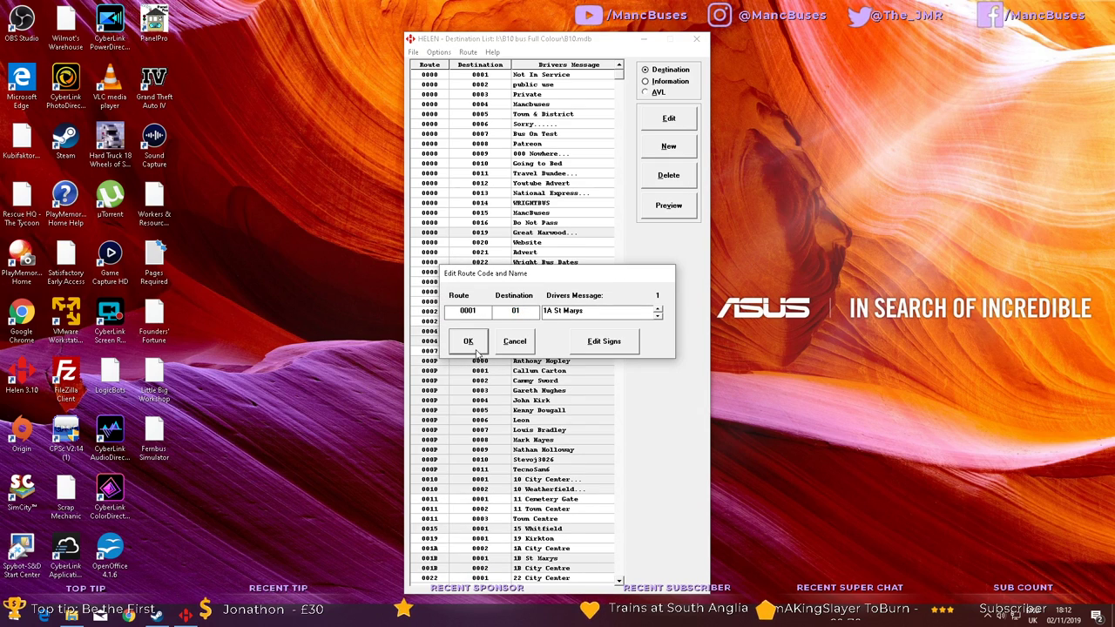
key("Return")
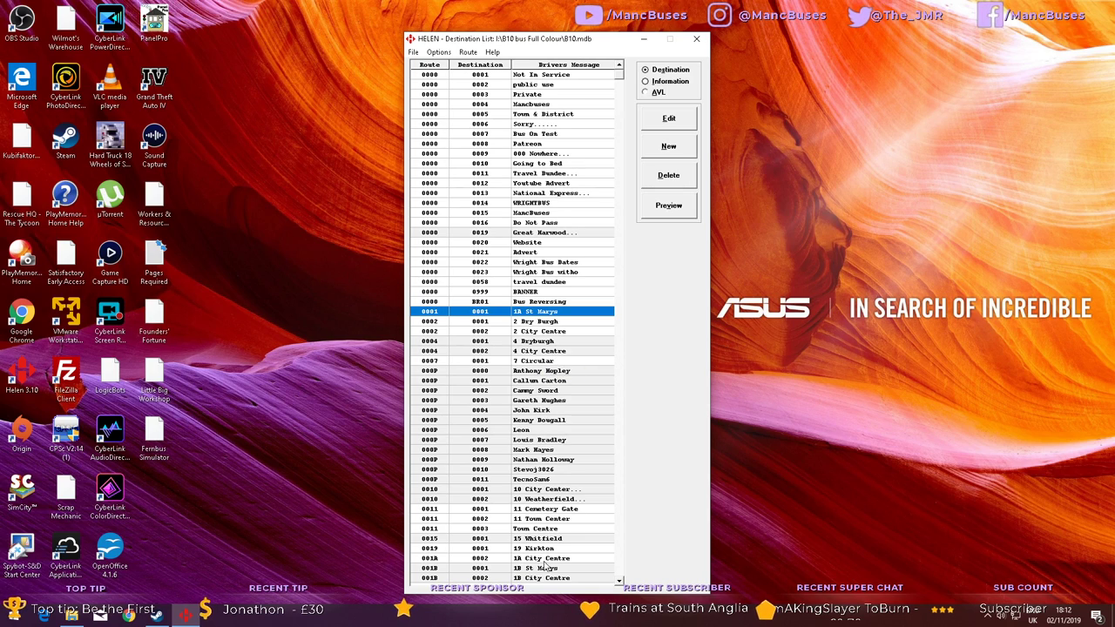
Change the route code of 1A City Centre to 0001, keeping destination 0002.
double_click(532, 559)
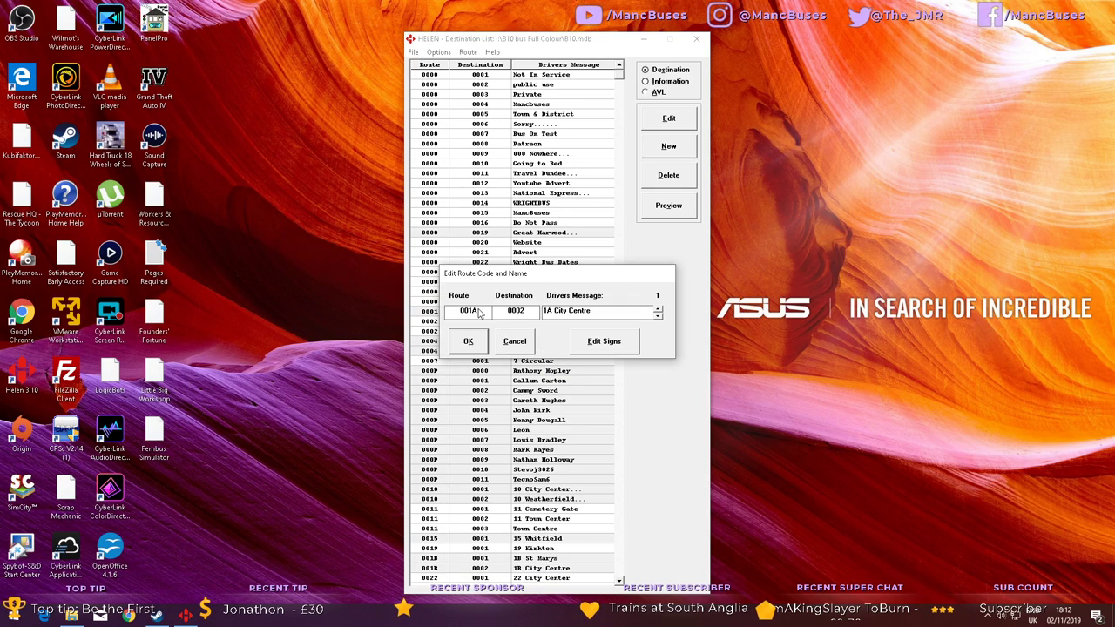
key("BackSpace")
key("BackSpace")
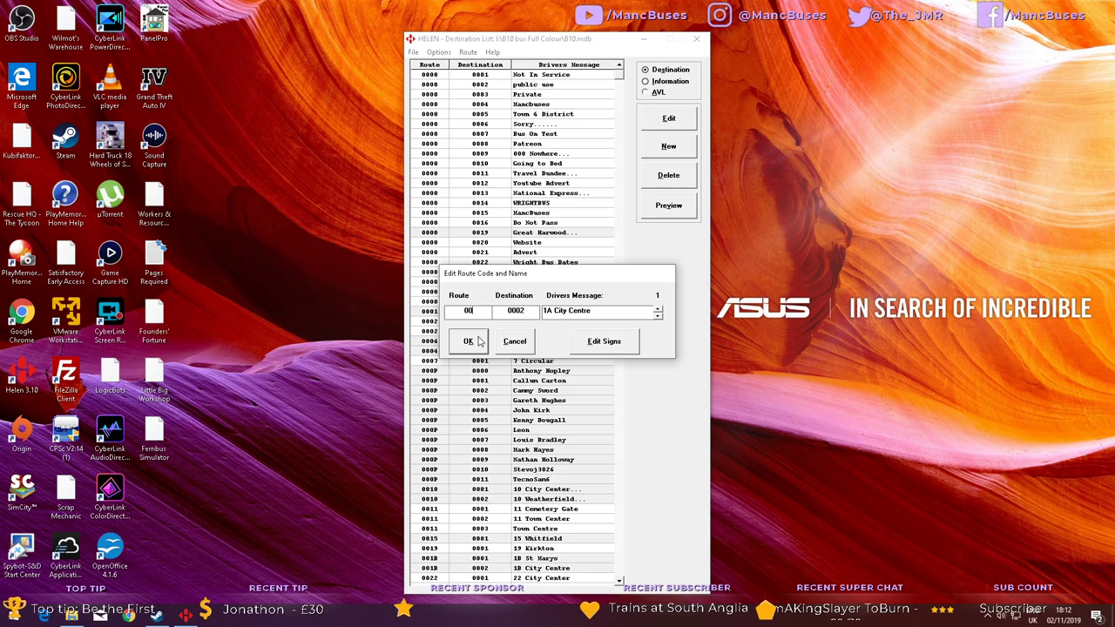
left_click(469, 345)
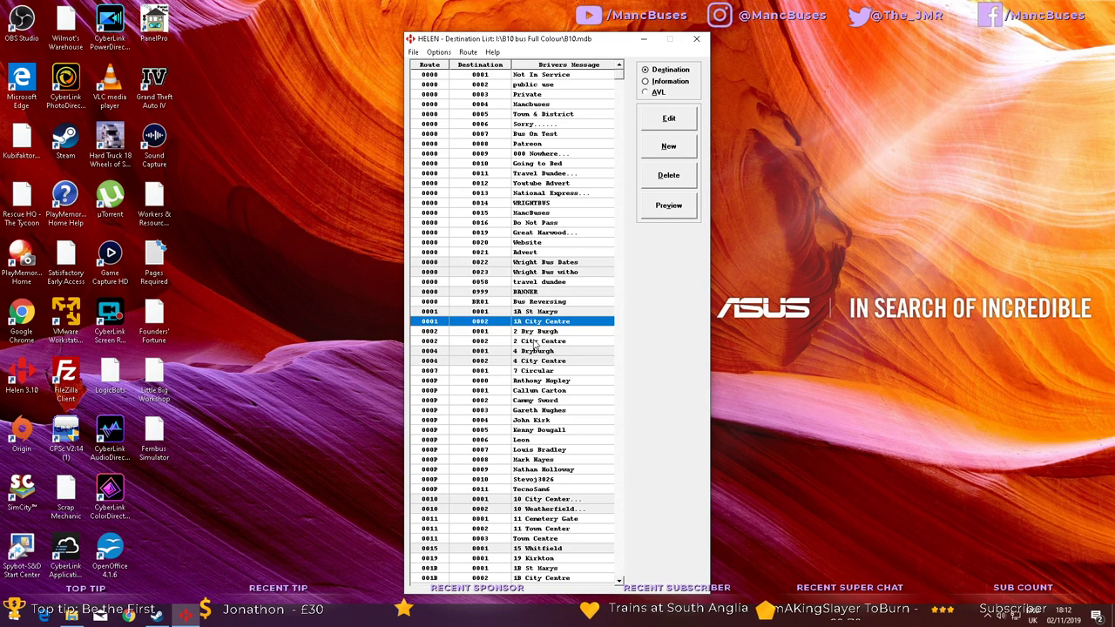
Move 1B St Marys and 1B City Centre to route 0001 as destinations 0003 and 0004.
double_click(538, 568)
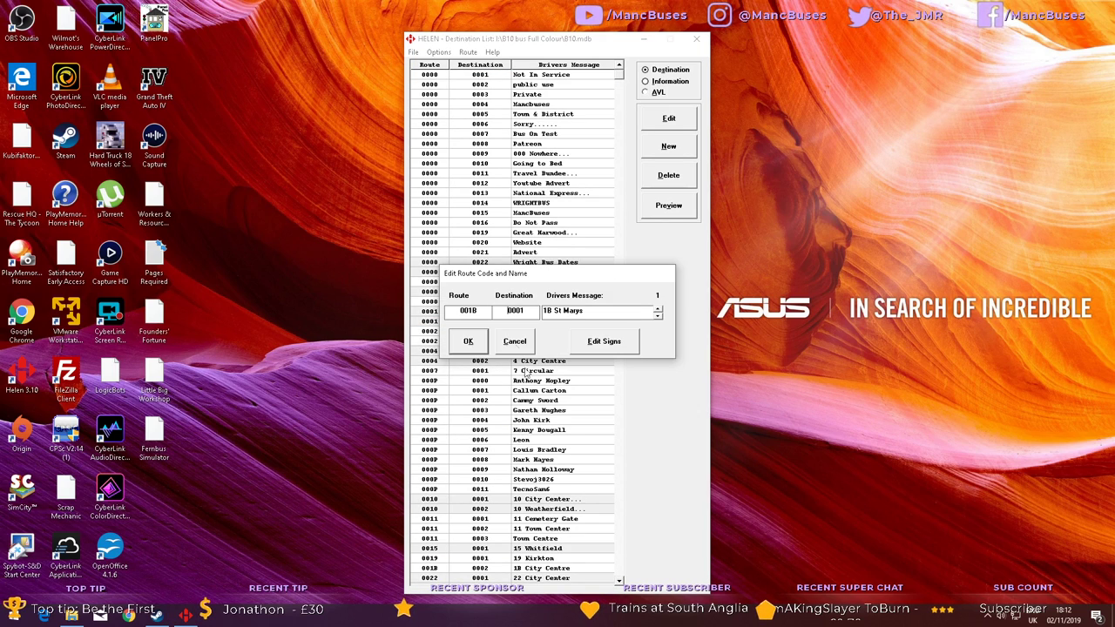
left_click(476, 347)
left_click(579, 339)
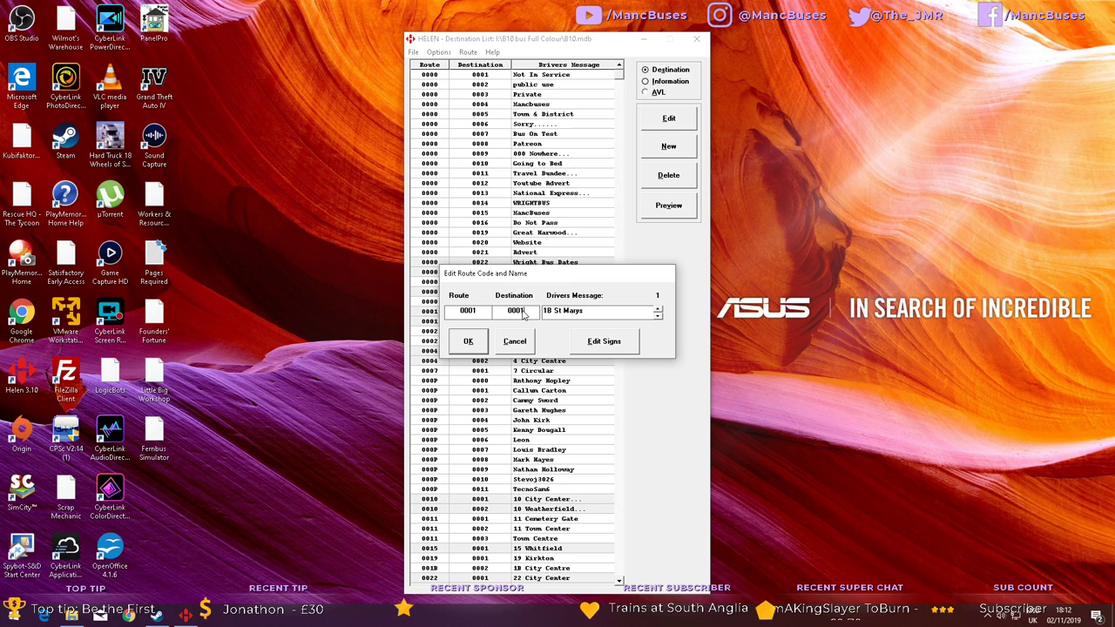
left_click(468, 341)
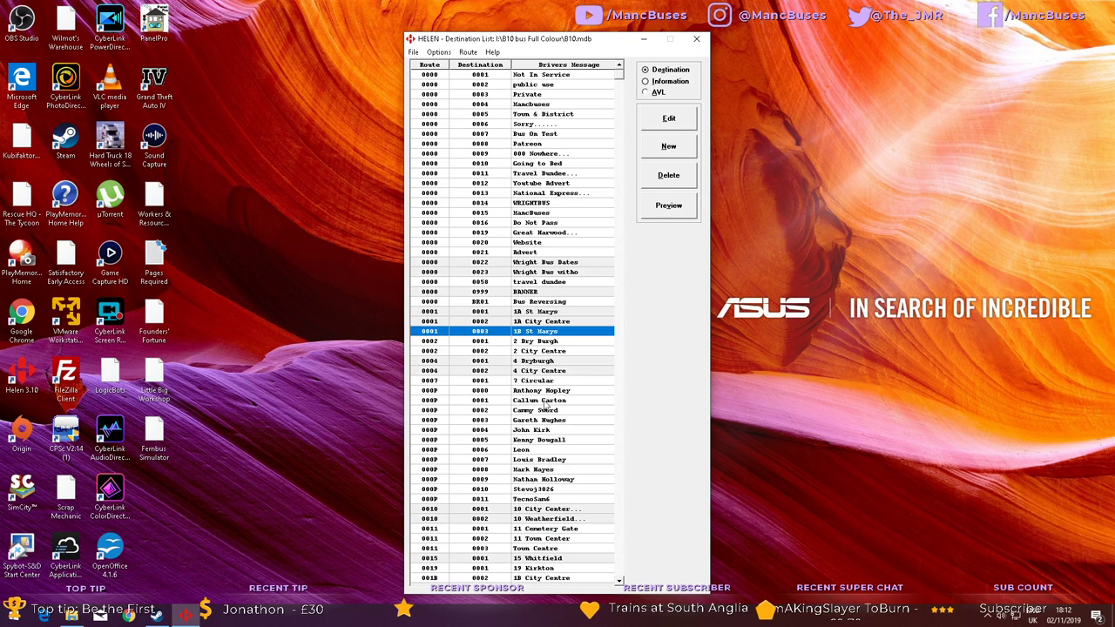
double_click(530, 578)
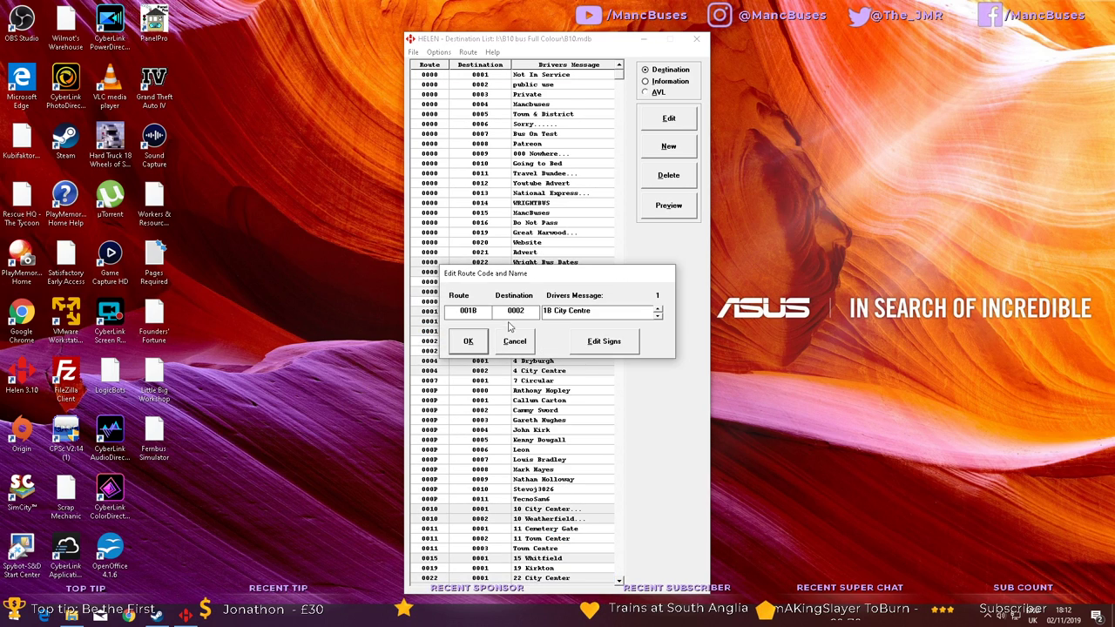
left_click_drag(478, 311, 471, 316)
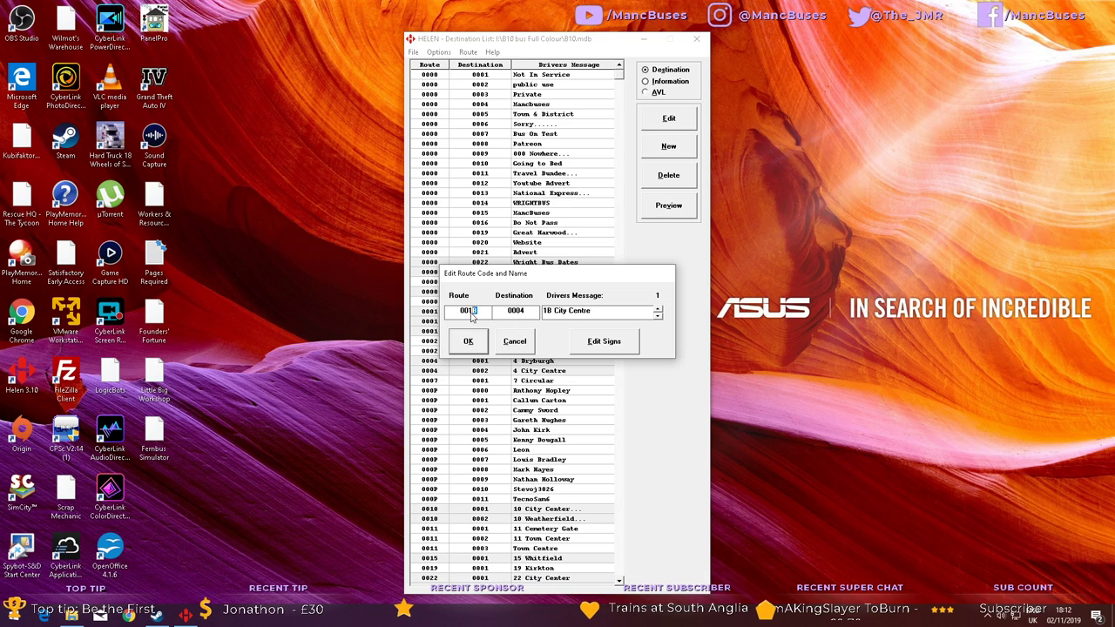
left_click(473, 336)
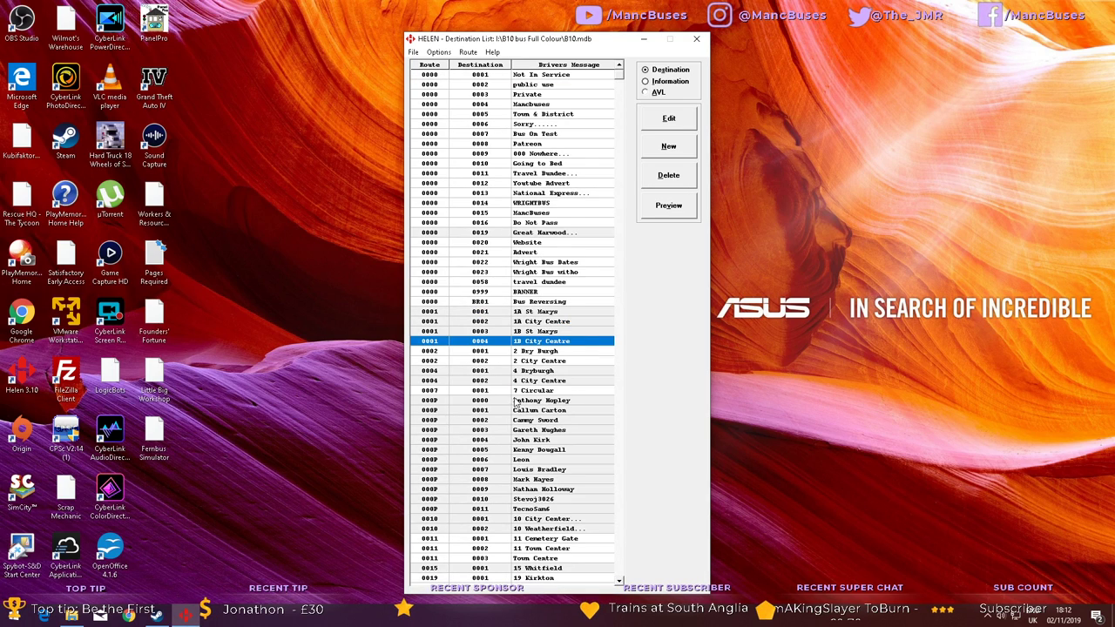
Change the route number on the 22 Ninewells Hospital 144x19 External LED sign to 22c and save the sign.
left_click(566, 568)
left_click(664, 207)
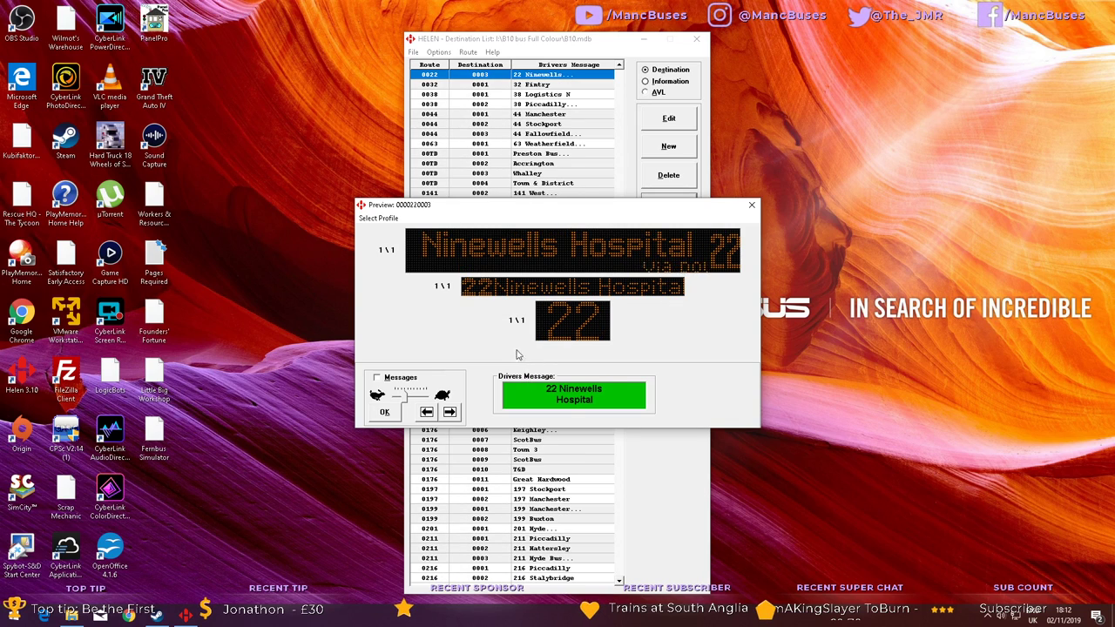
double_click(719, 261)
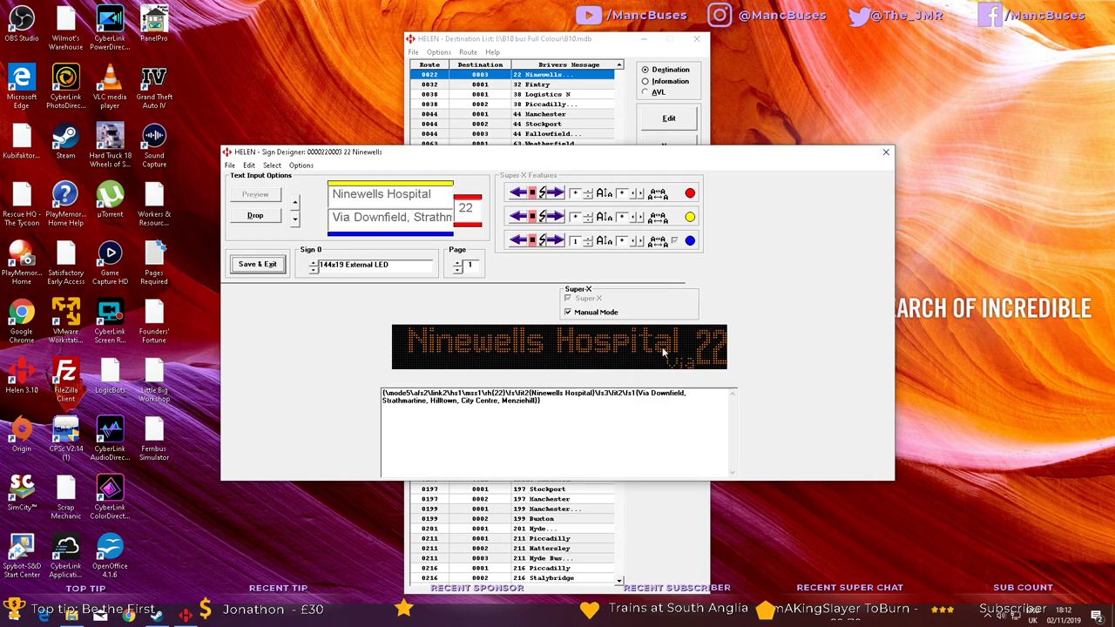
left_click(501, 396)
type("c")
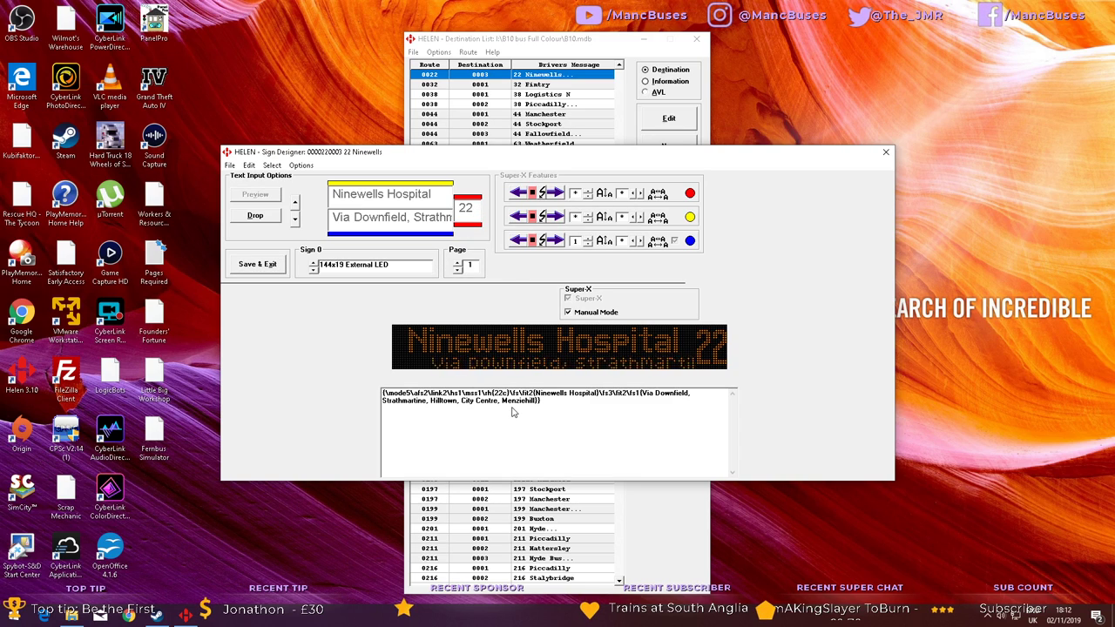
left_click(281, 267)
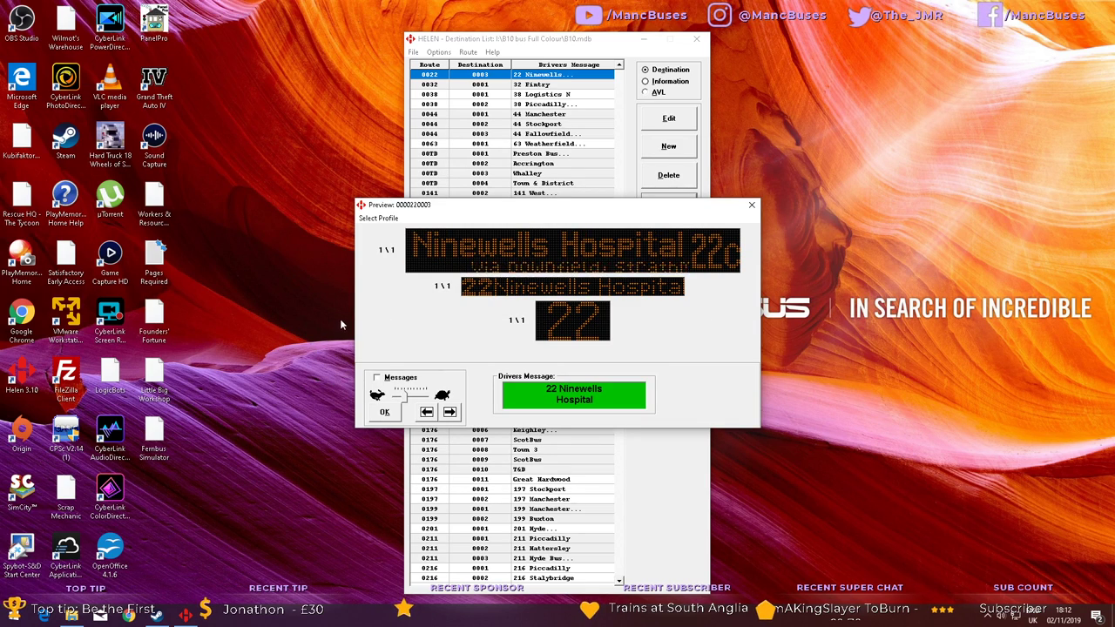
Preview the sign displays from 32 Fintry through the route 00TD Town and District destinations, checking each for errors.
scroll(462, 348, "down", 1)
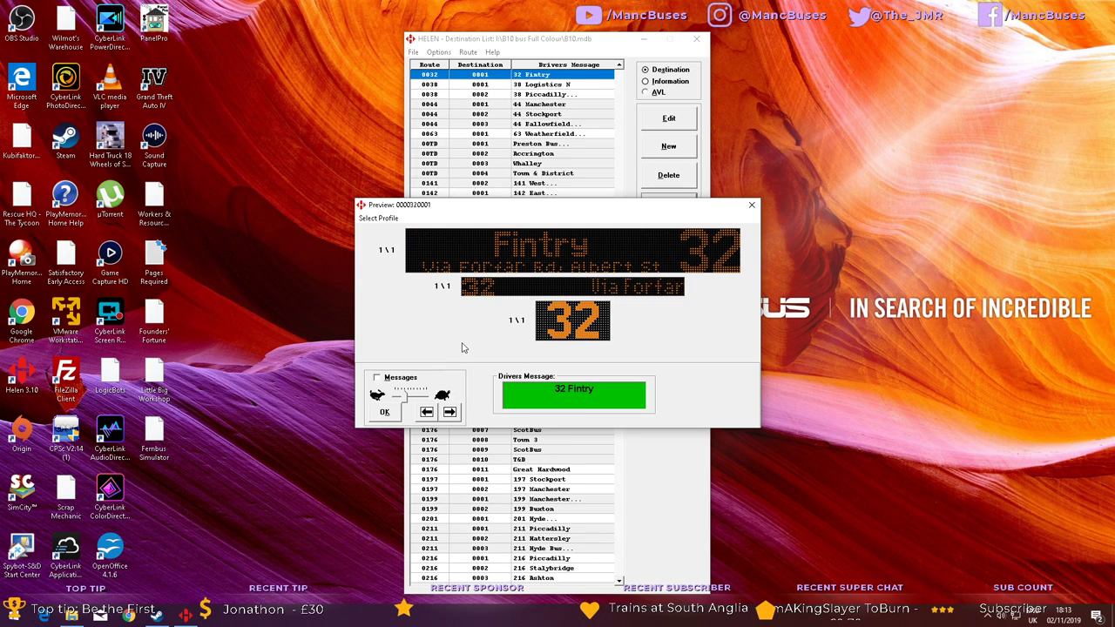
scroll(462, 347, "down", 1)
scroll(462, 348, "down", 3)
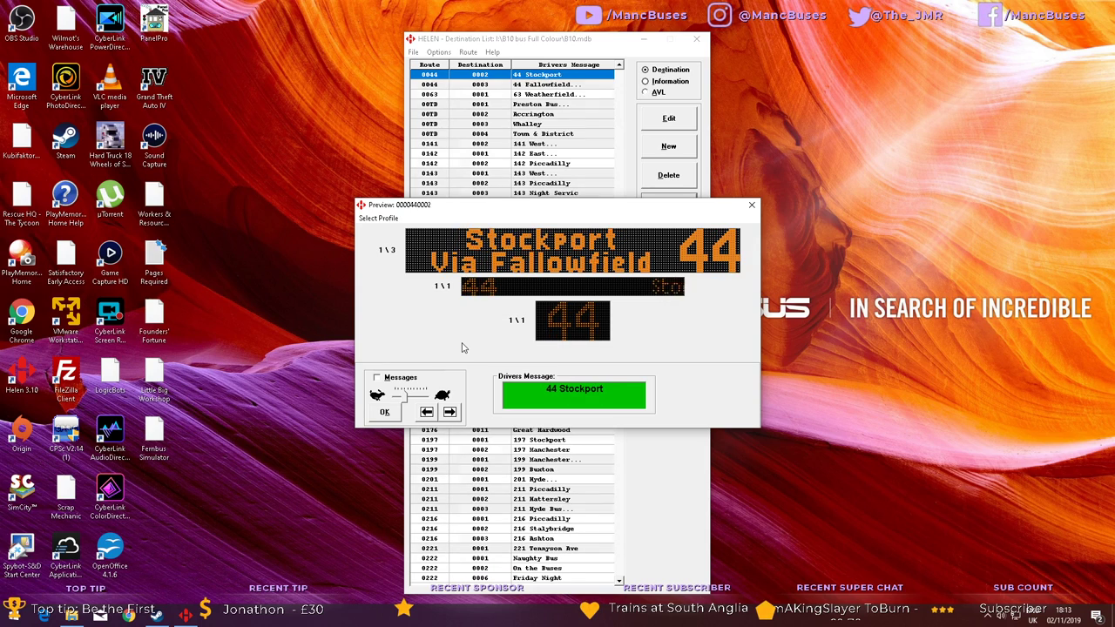
scroll(462, 348, "up", 4)
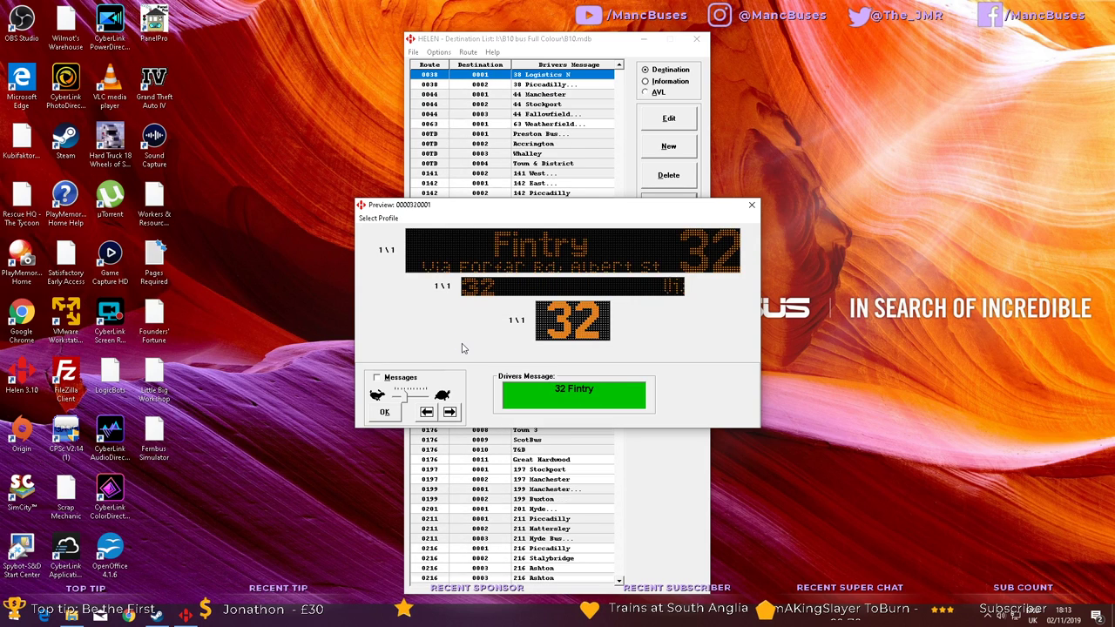
scroll(462, 348, "down", 6)
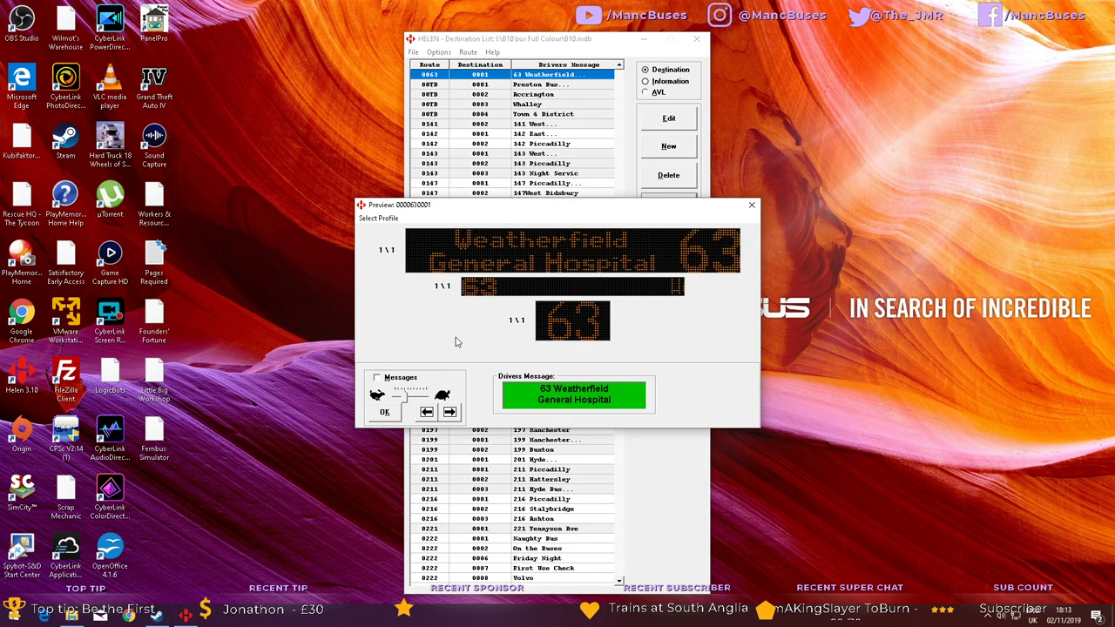
scroll(455, 342, "down", 1)
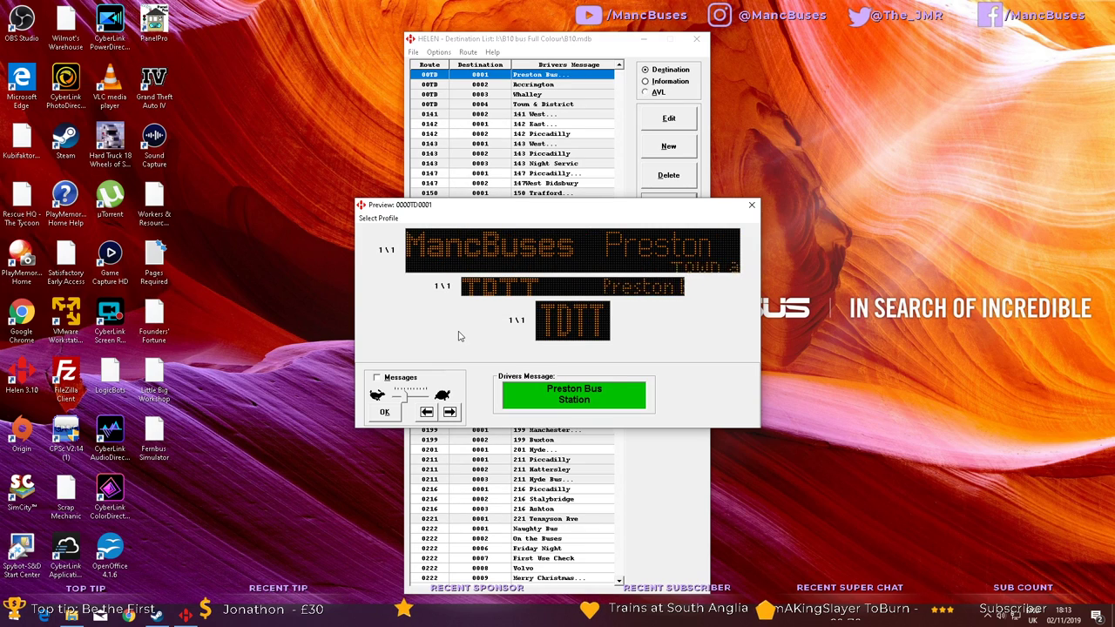
scroll(460, 337, "down", 2)
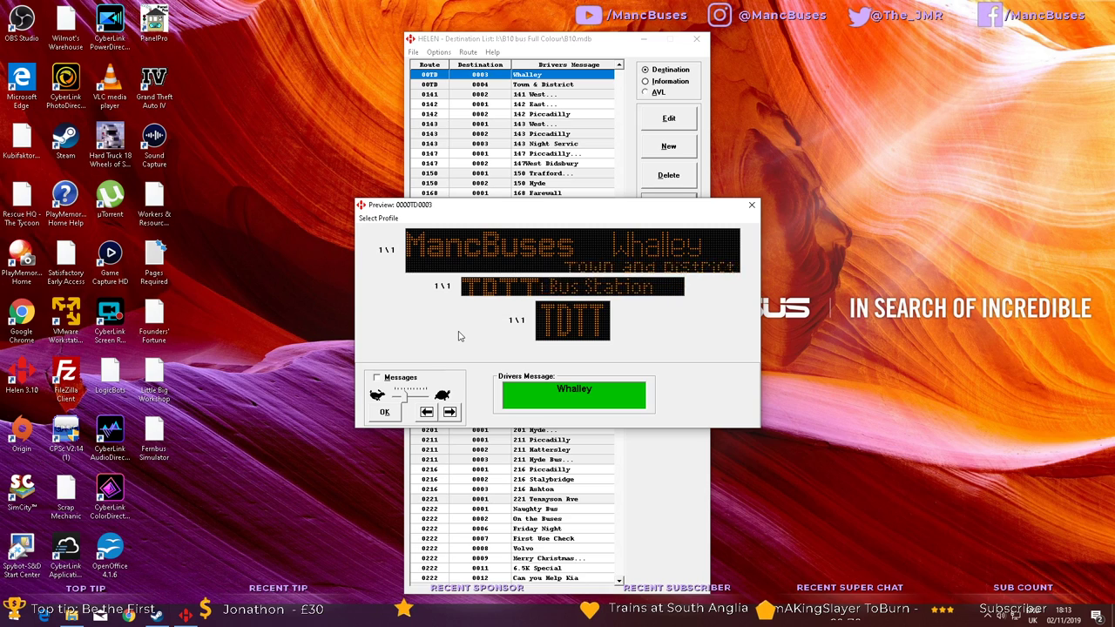
Review the previews of the 141, 142 and 143 destinations, comparing the West Didsbury and Piccadilly displays.
scroll(460, 336, "down", 2)
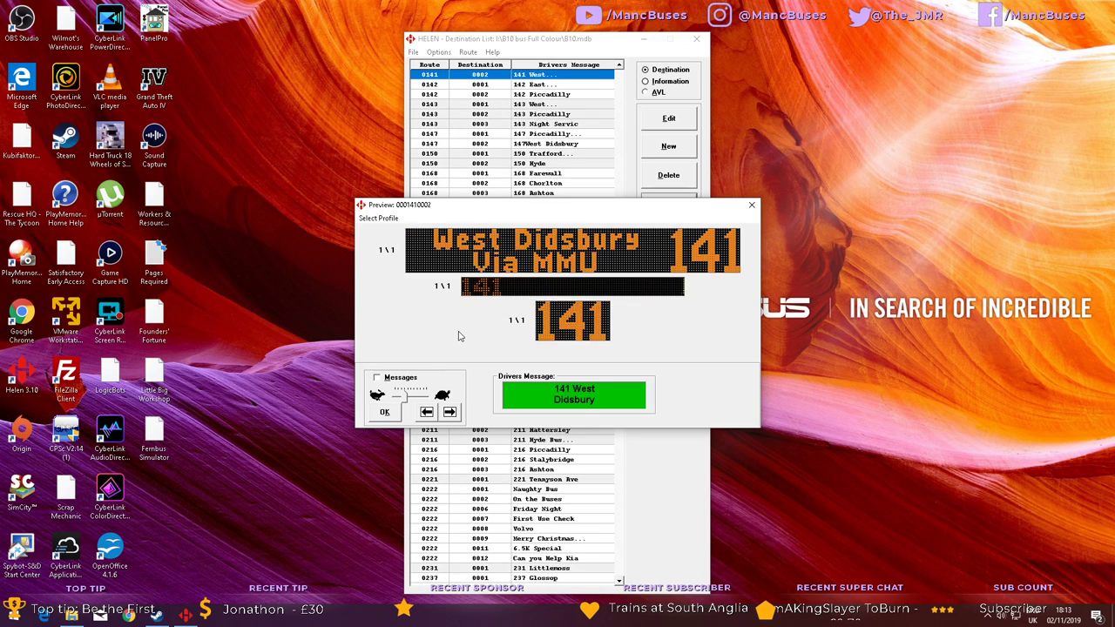
scroll(459, 336, "down", 2)
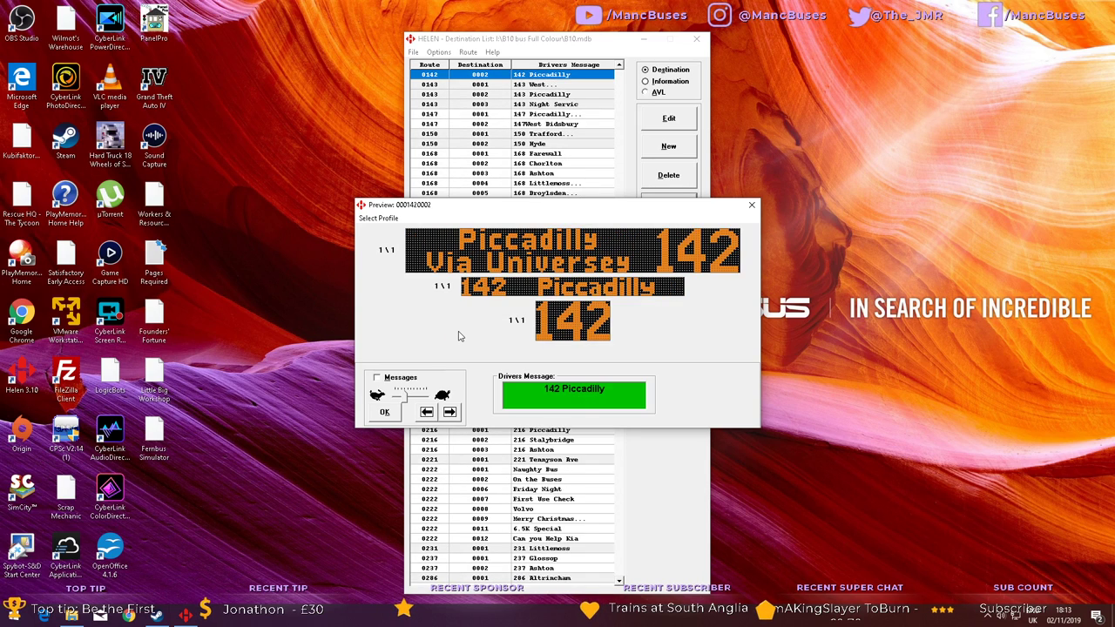
scroll(460, 337, "up", 2)
scroll(459, 336, "down", 5)
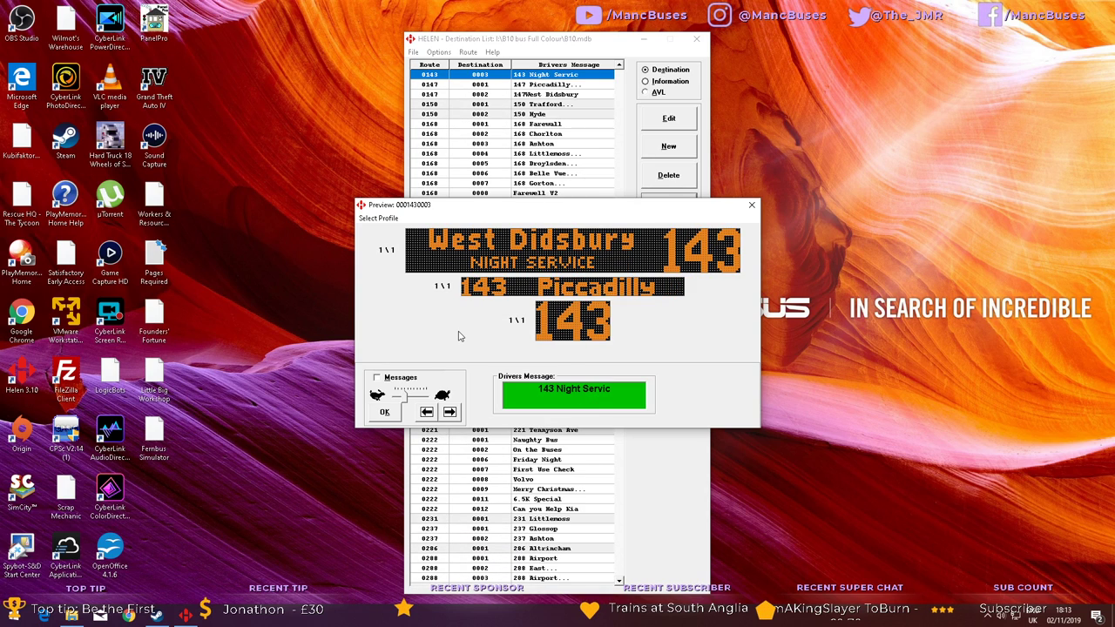
scroll(460, 337, "up", 3)
scroll(460, 336, "up", 2)
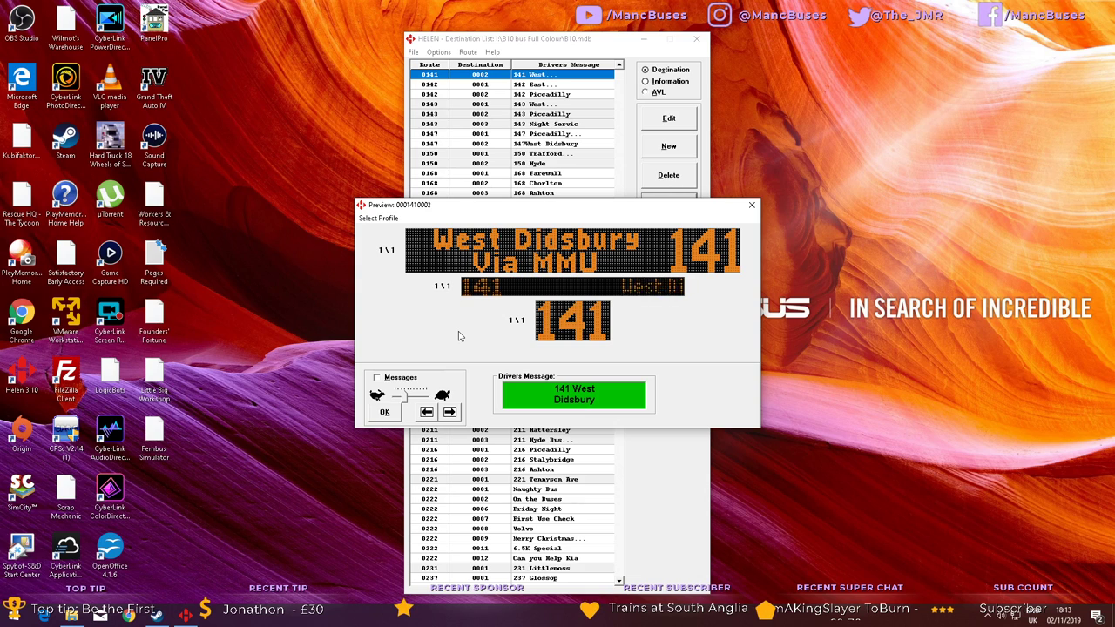
scroll(460, 337, "down", 6)
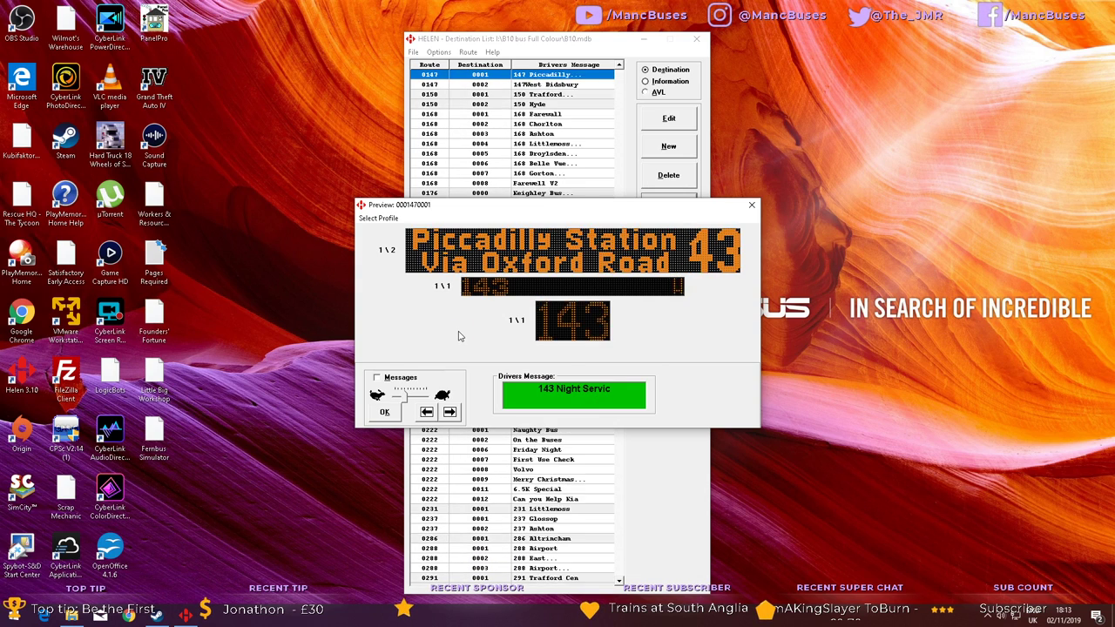
Check the sign previews from route 0147 through 201 Hyde Night Service, including the 0168 and 0176 destinations.
scroll(460, 336, "down", 8)
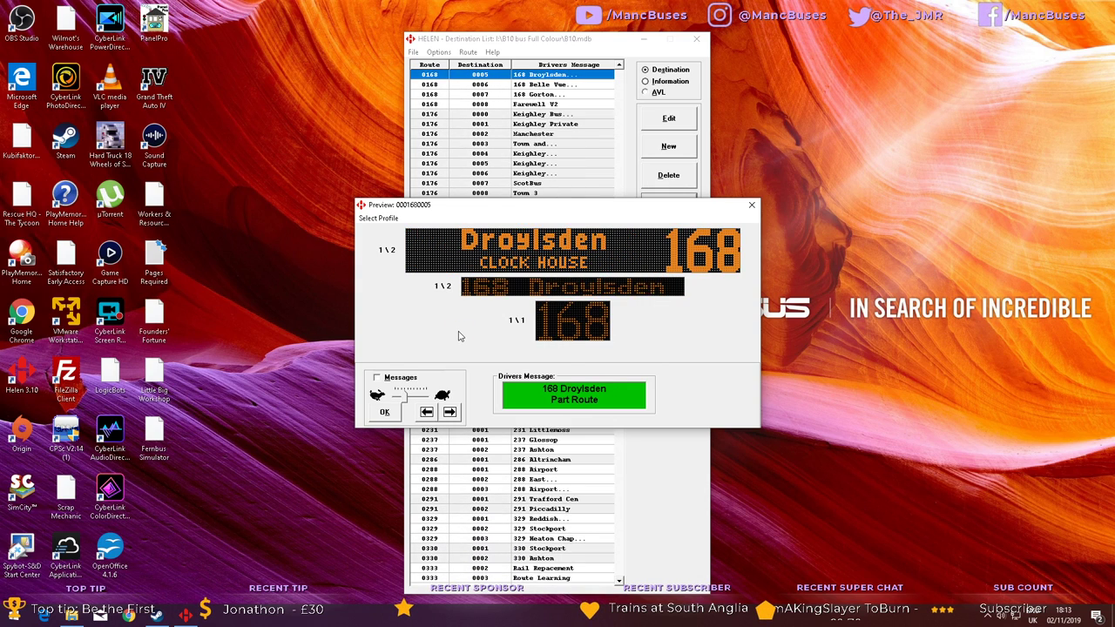
scroll(460, 336, "down", 4)
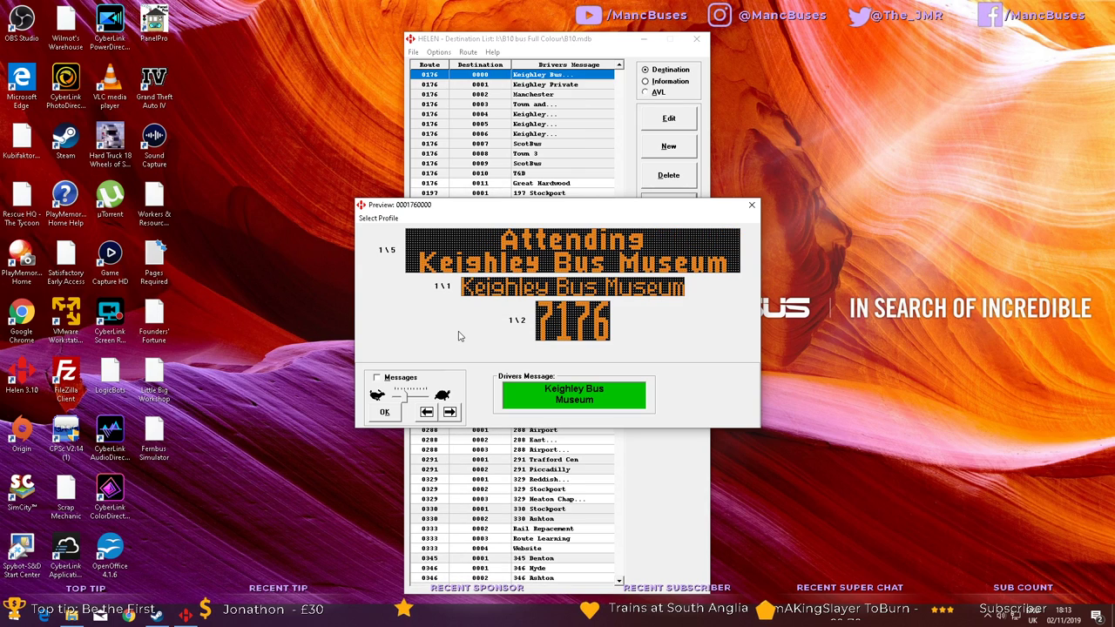
scroll(460, 336, "down", 1)
scroll(460, 336, "down", 5)
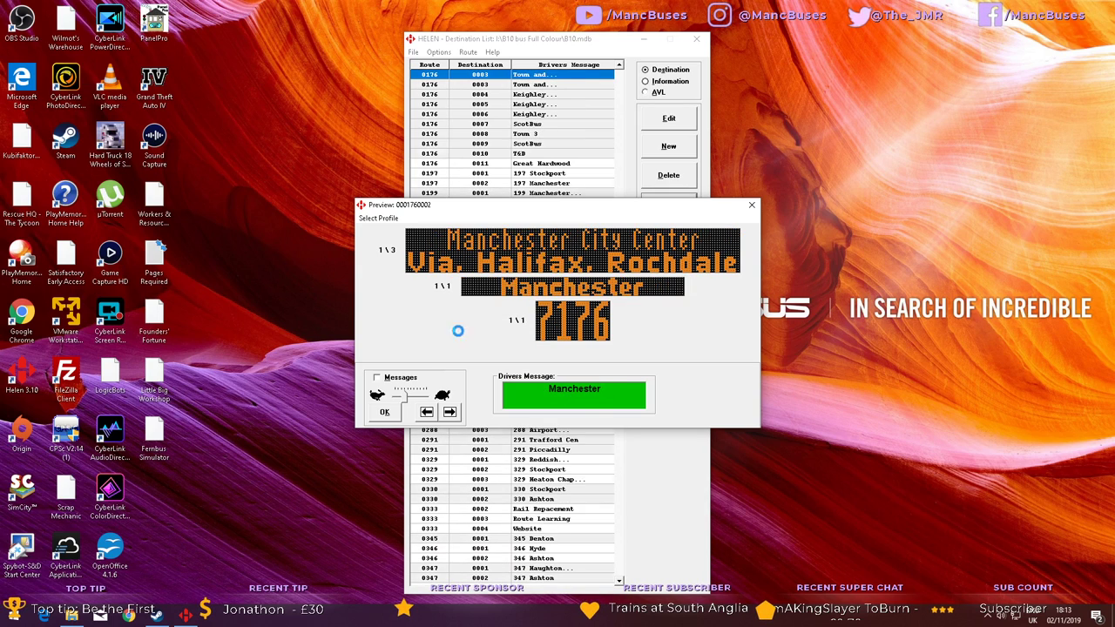
scroll(459, 336, "down", 3)
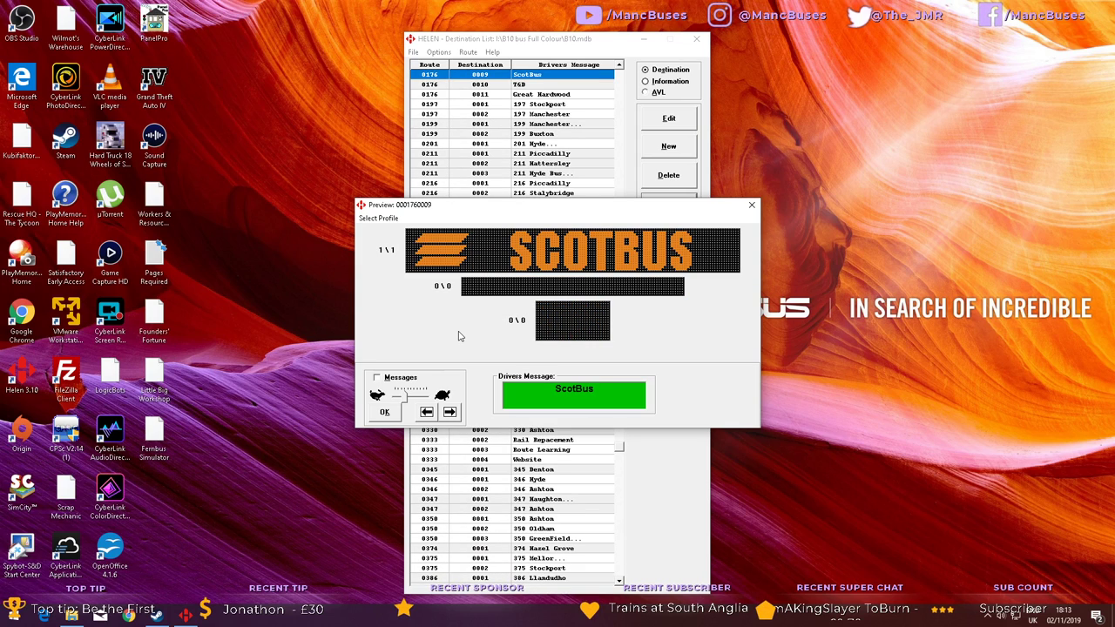
scroll(460, 336, "down", 1)
scroll(460, 336, "down", 1)
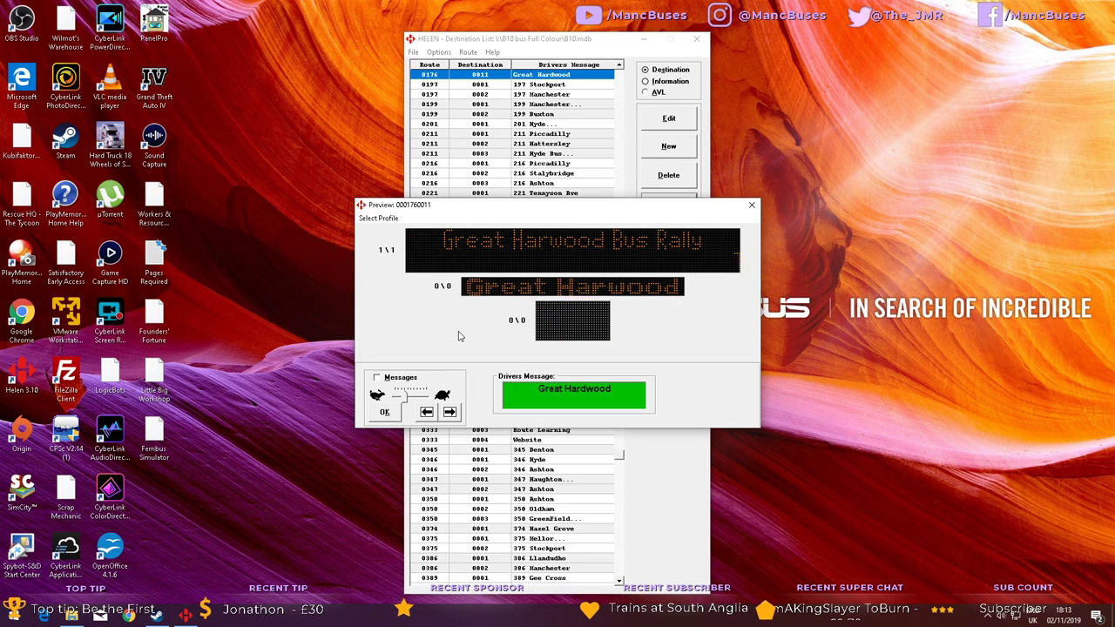
scroll(460, 336, "down", 1)
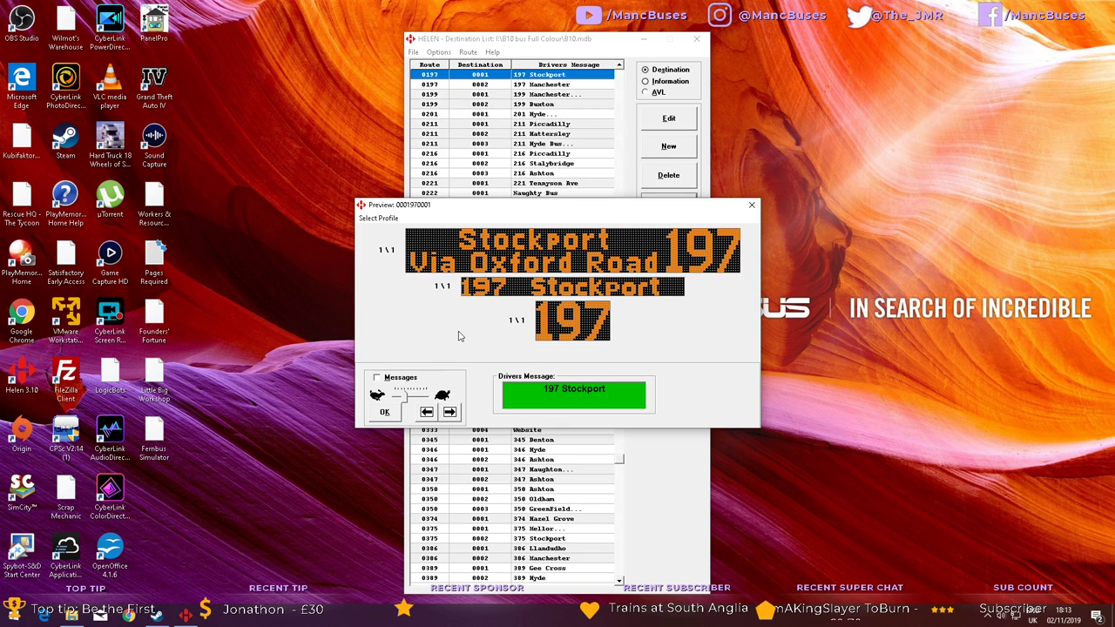
scroll(459, 336, "down", 4)
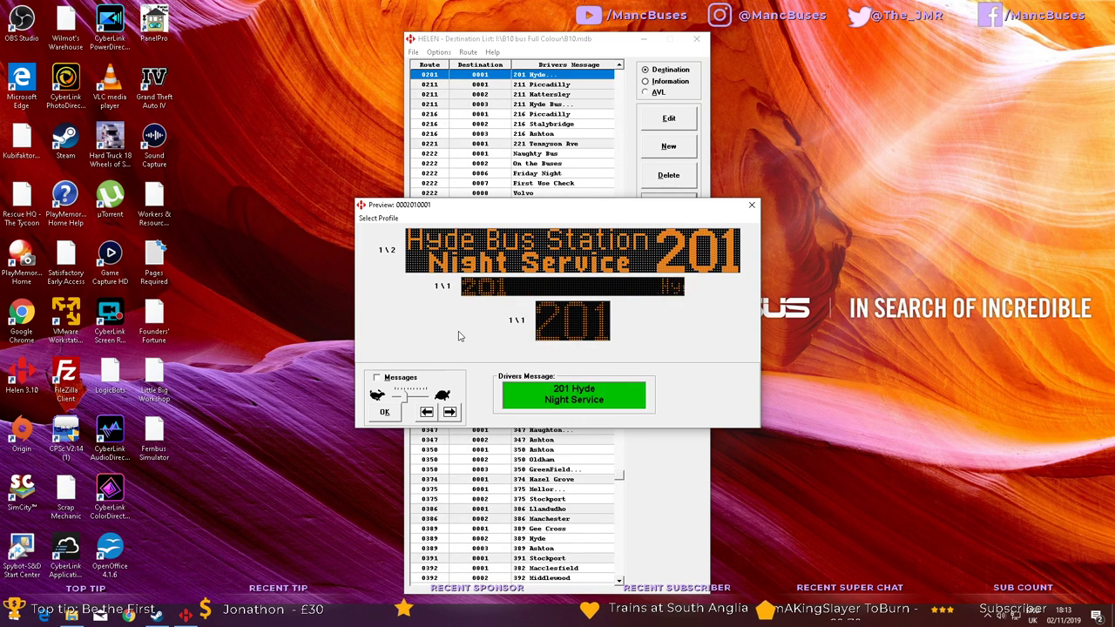
Examine the sign previews from route 0211 through the Friday Night entry in route 0222.
scroll(460, 336, "down", 3)
key("Down")
key("Down")
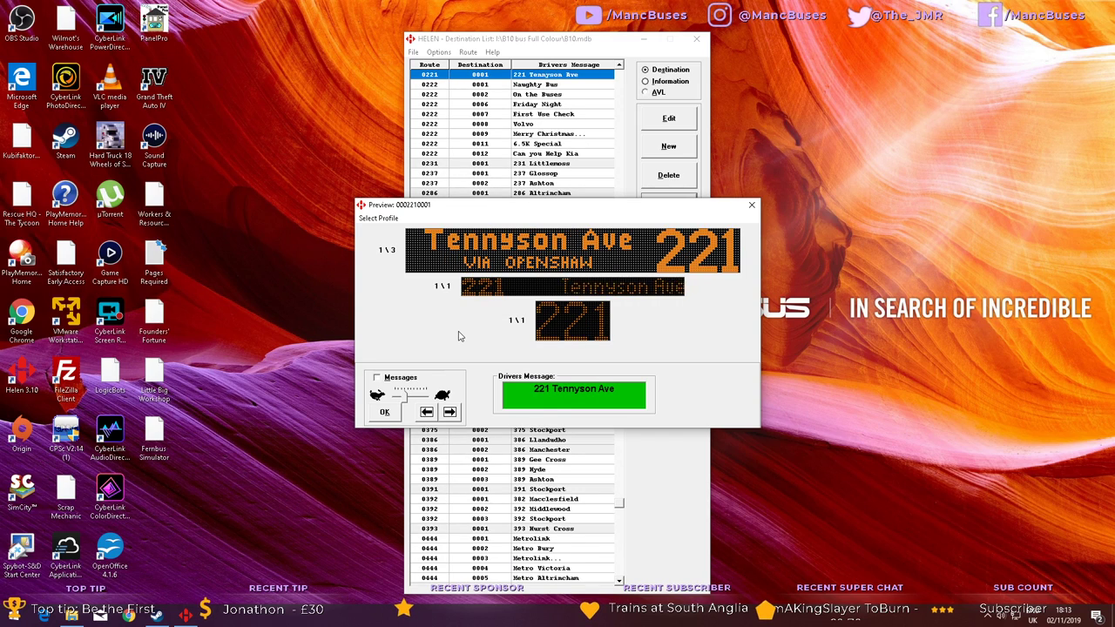
key("Down")
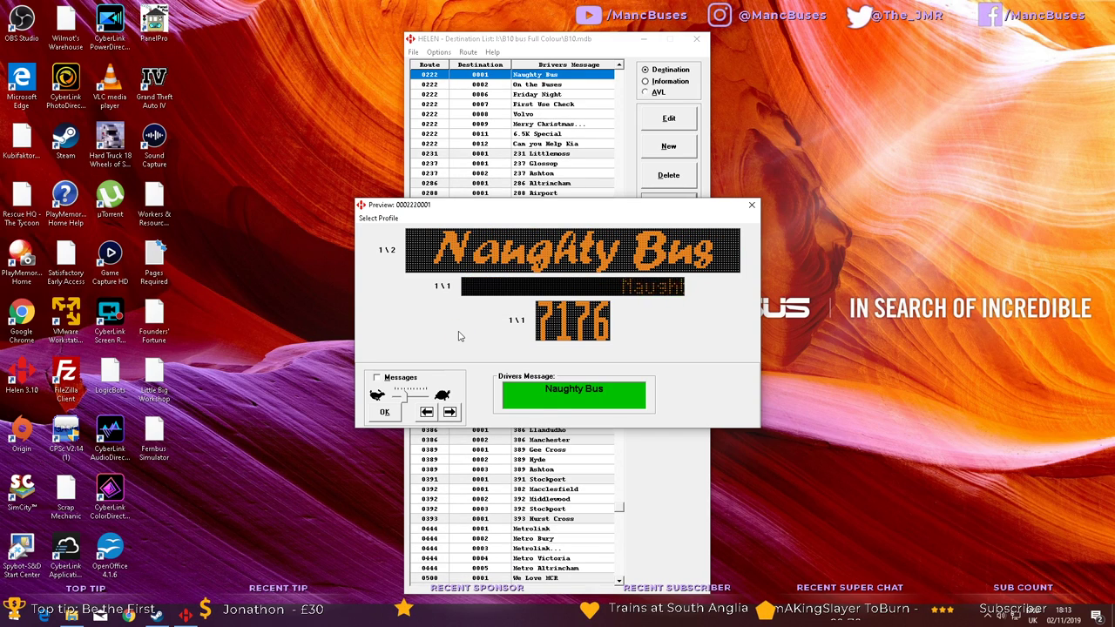
key("Down")
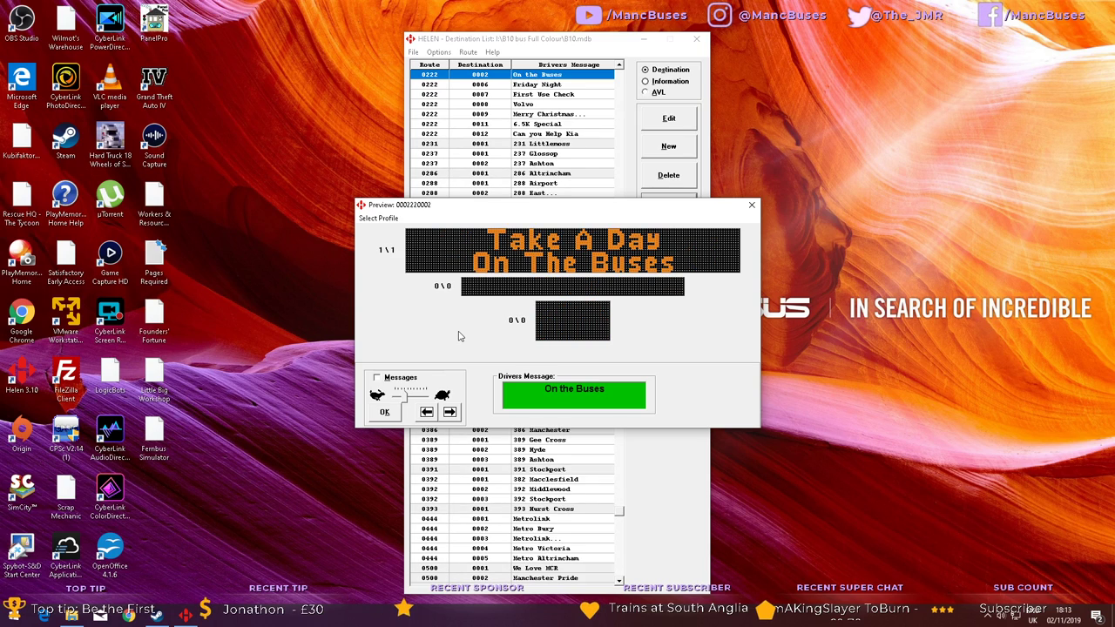
key("Down")
key("Down")
key("Up")
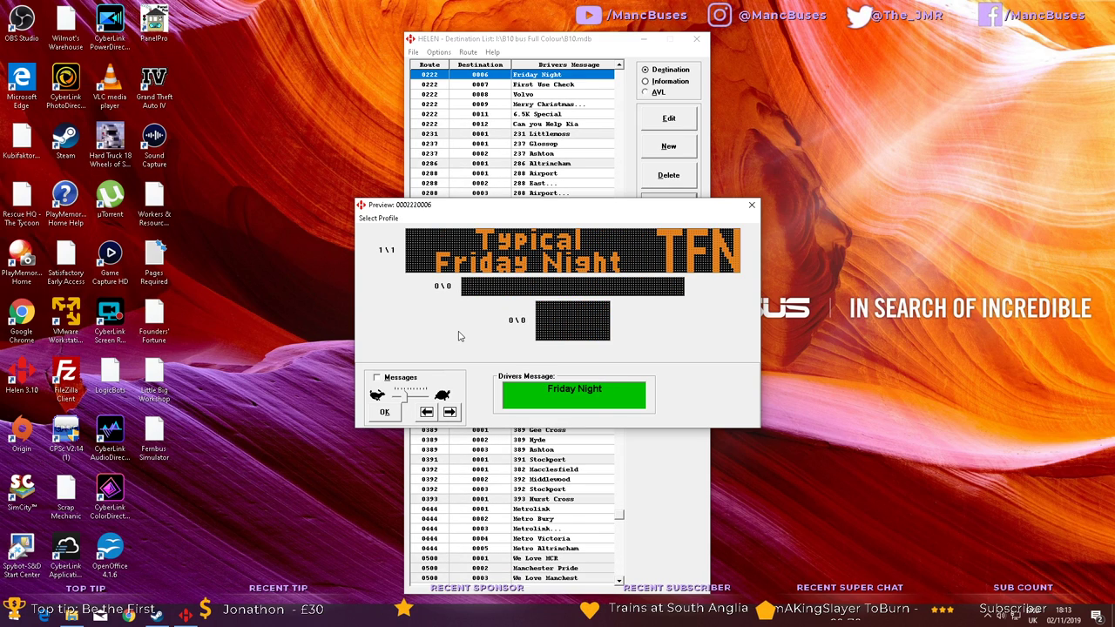
Close the preview and delete the Friday Night entry, route 0222 destination 0006.
left_click(394, 415)
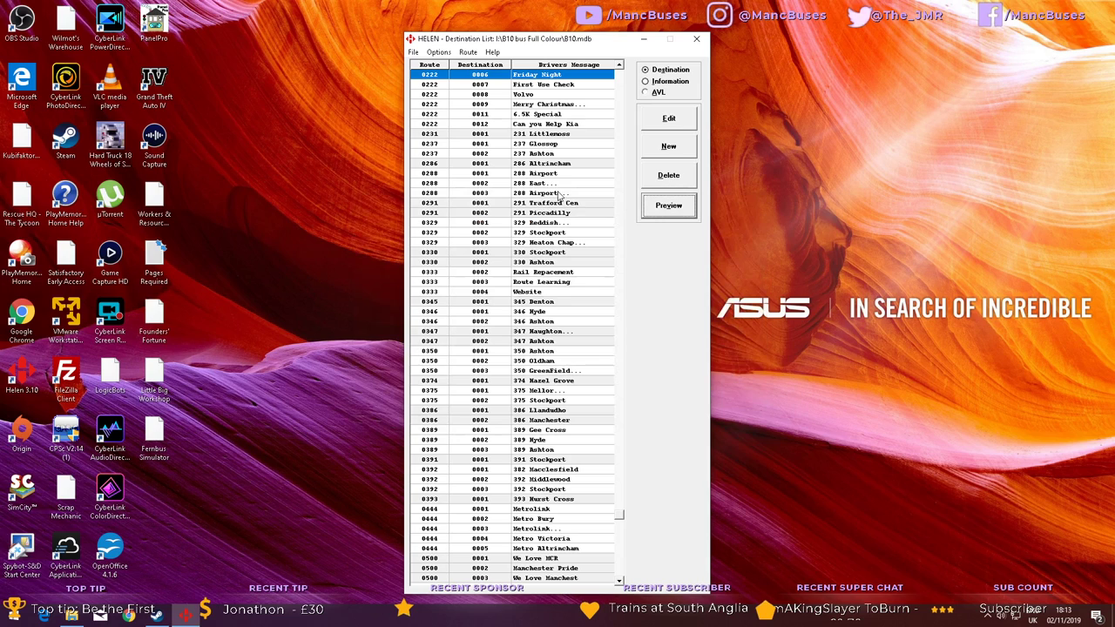
left_click(545, 78)
key("Delete")
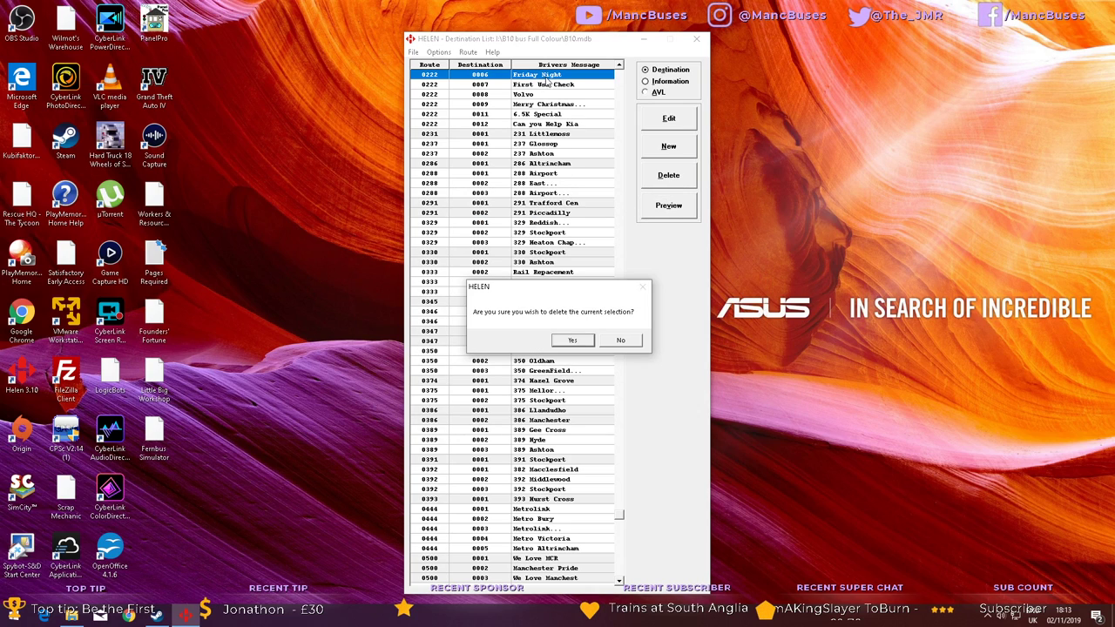
left_click(575, 340)
left_click(560, 413)
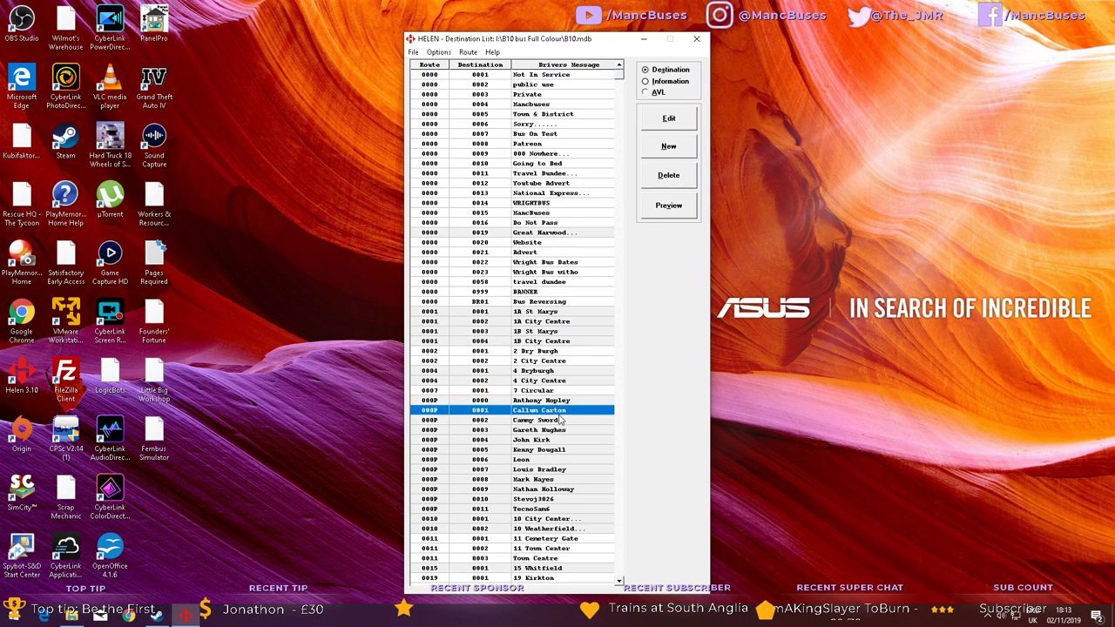
Delete the On the Buses entry, route 0222 destination 0002, from the destination list.
left_click_drag(619, 80, 617, 366)
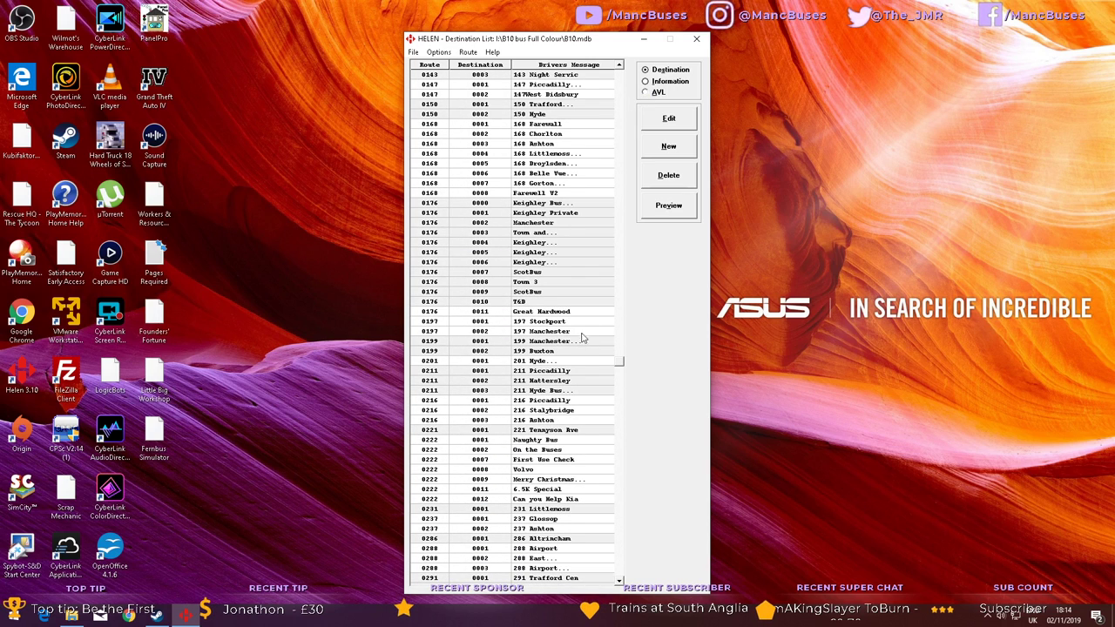
left_click(566, 451)
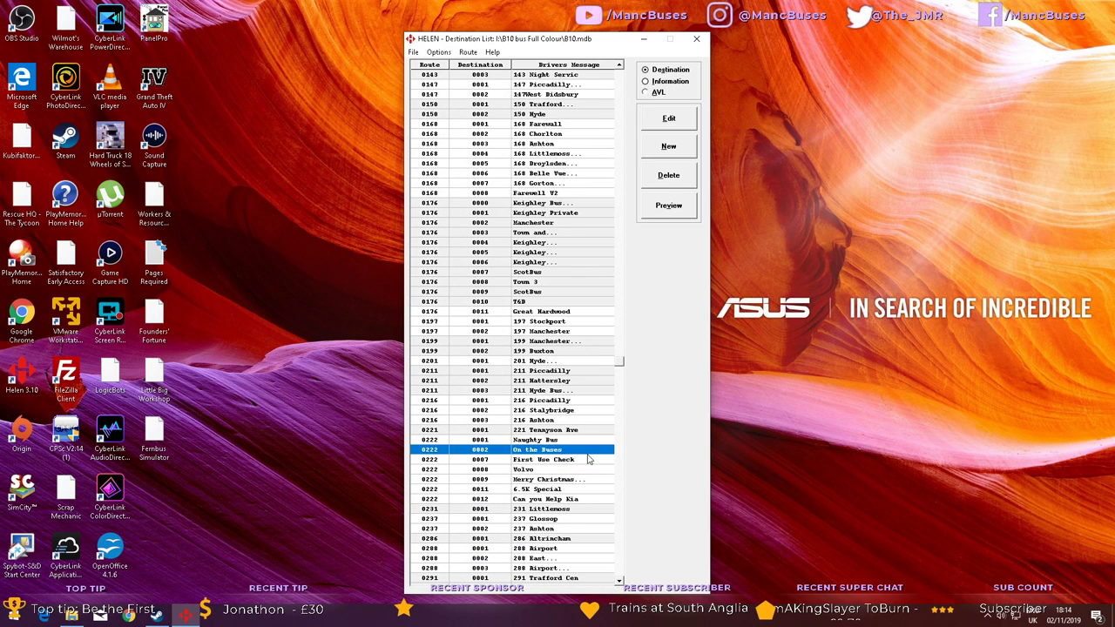
key("Delete")
key("Return")
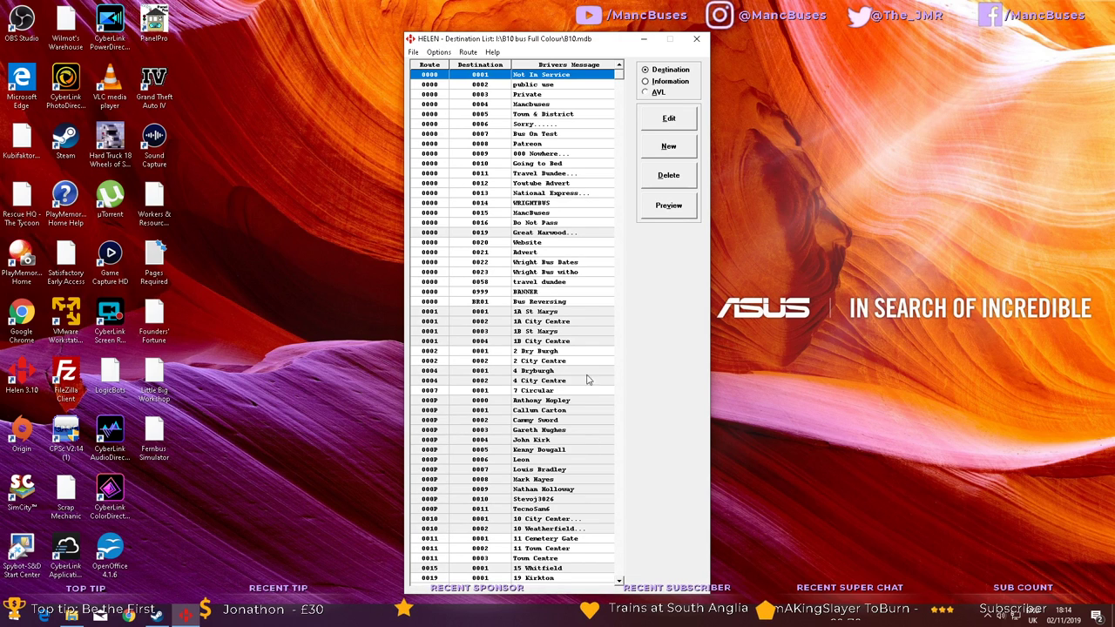
Delete the First Use Check entry, route 0222 destination 0007, from the destination list.
left_click_drag(620, 76, 622, 441)
left_click(559, 244)
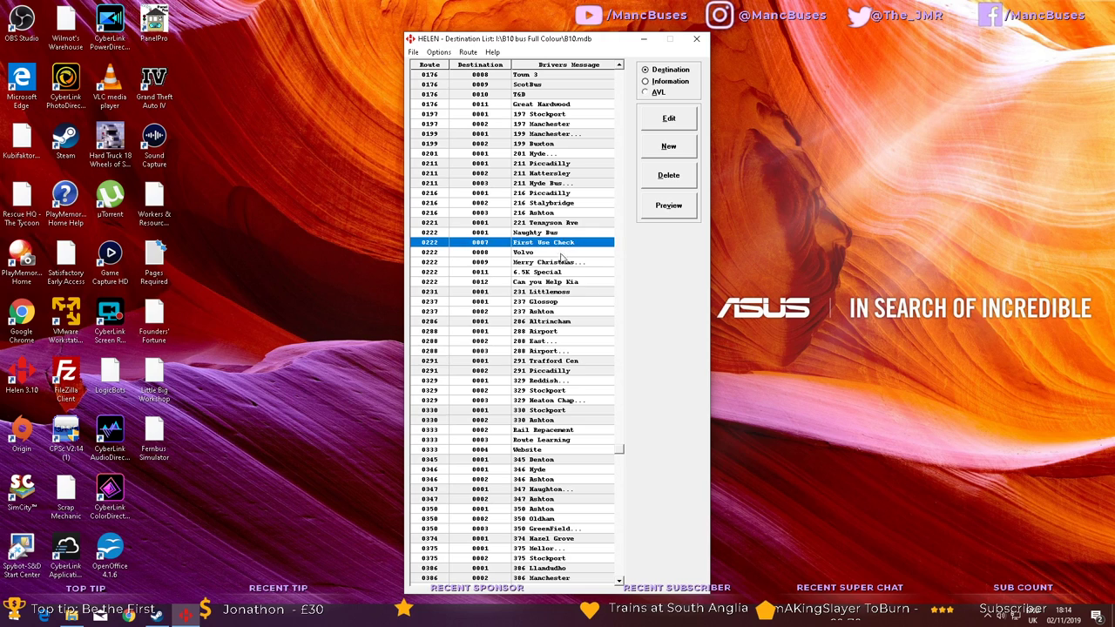
key("Delete")
left_click(574, 341)
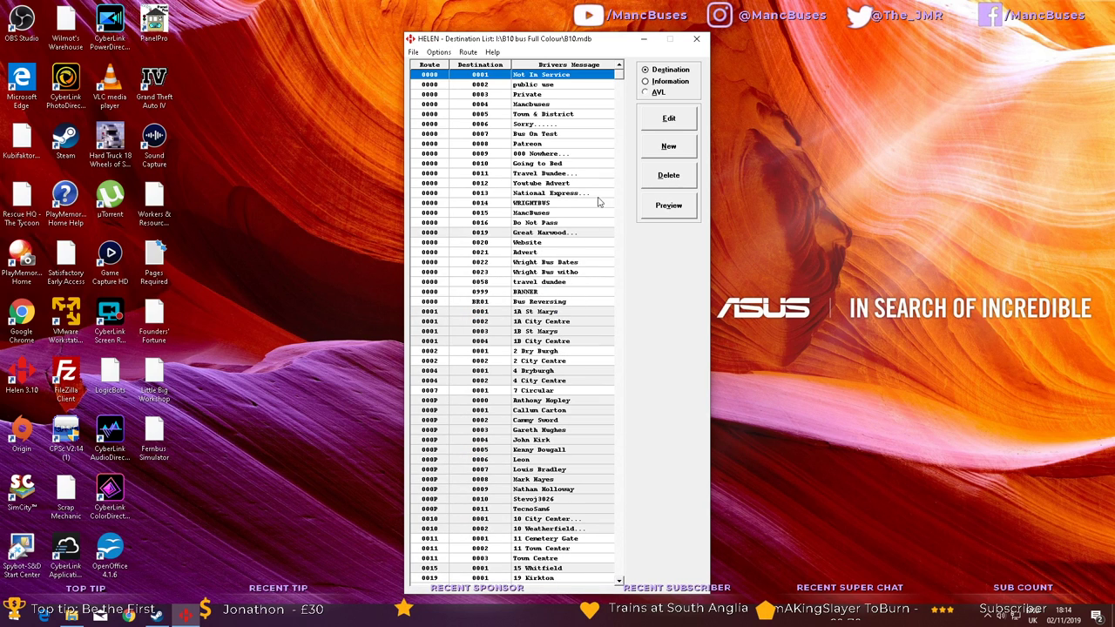
Preview the sign displays from the Volvo entry in route 0222 through 286 Altrincham.
left_click_drag(621, 76, 633, 401)
left_click(560, 373)
left_click(668, 206)
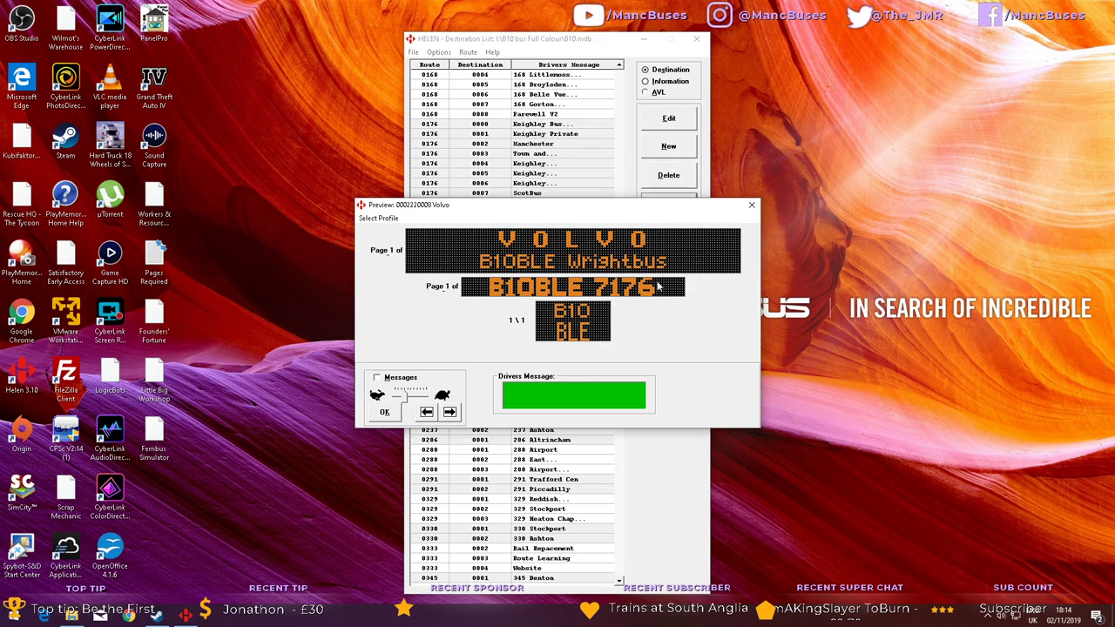
key("Down")
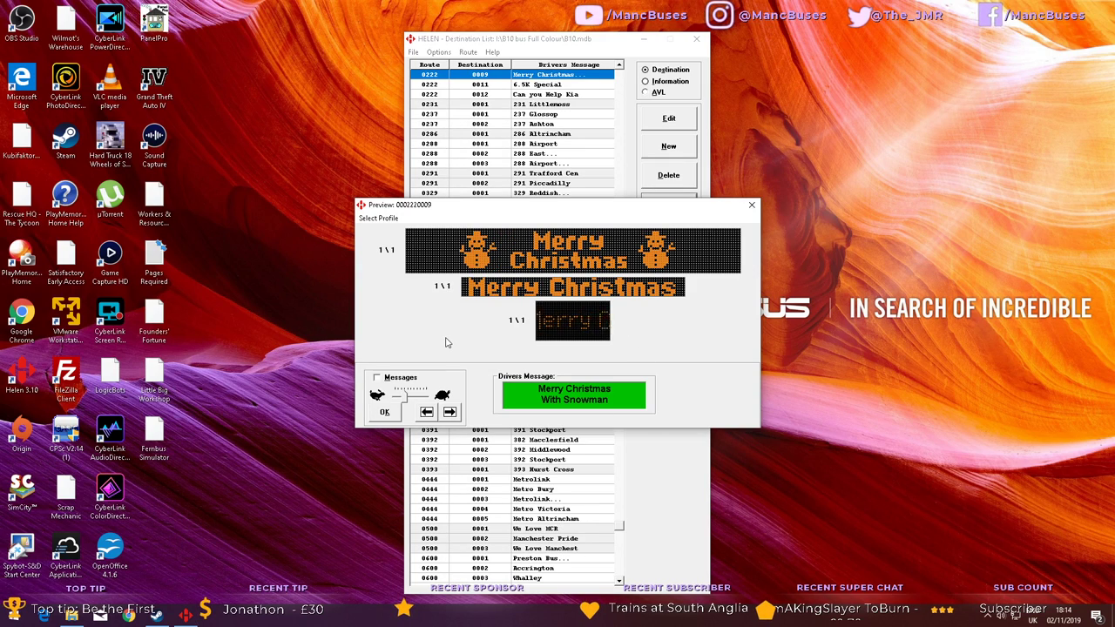
key("Down")
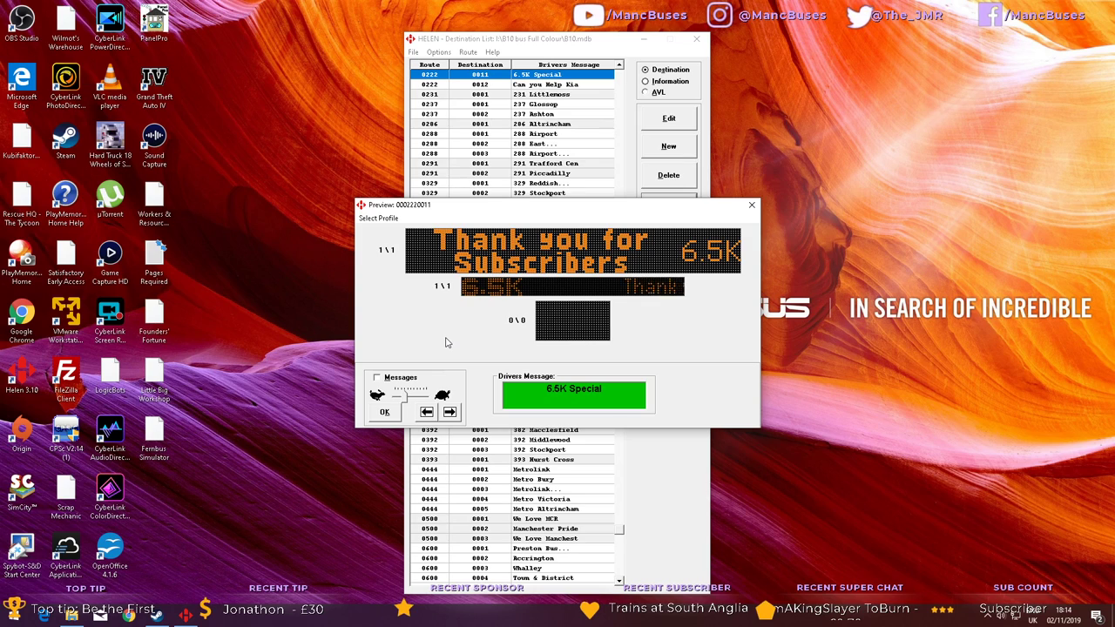
key("Down")
key("Down")
key("Down")
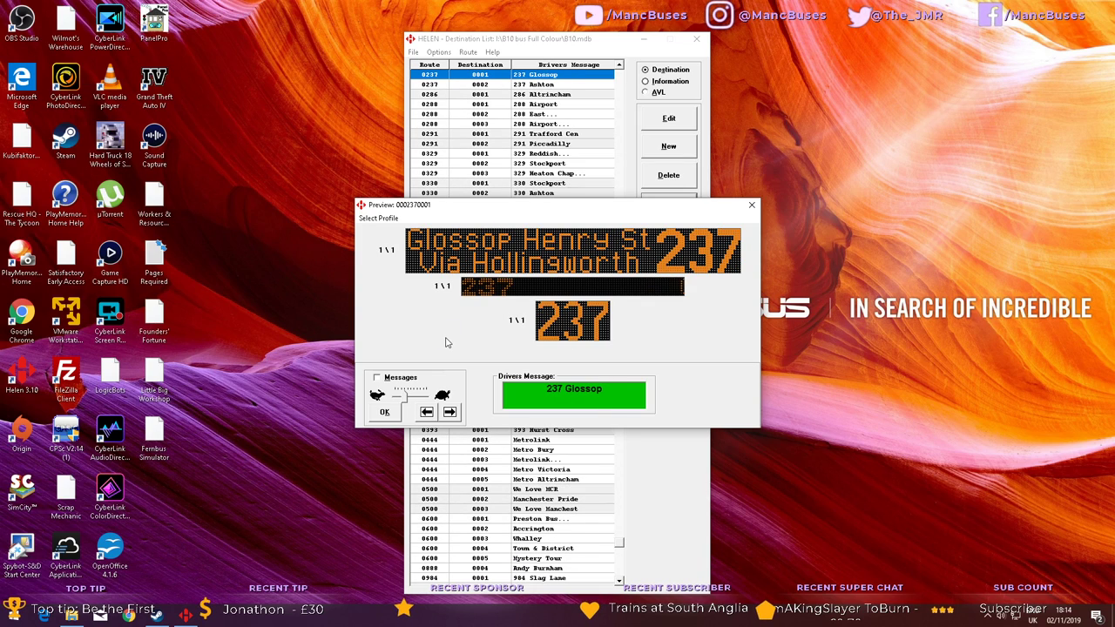
key("Down")
key("Down")
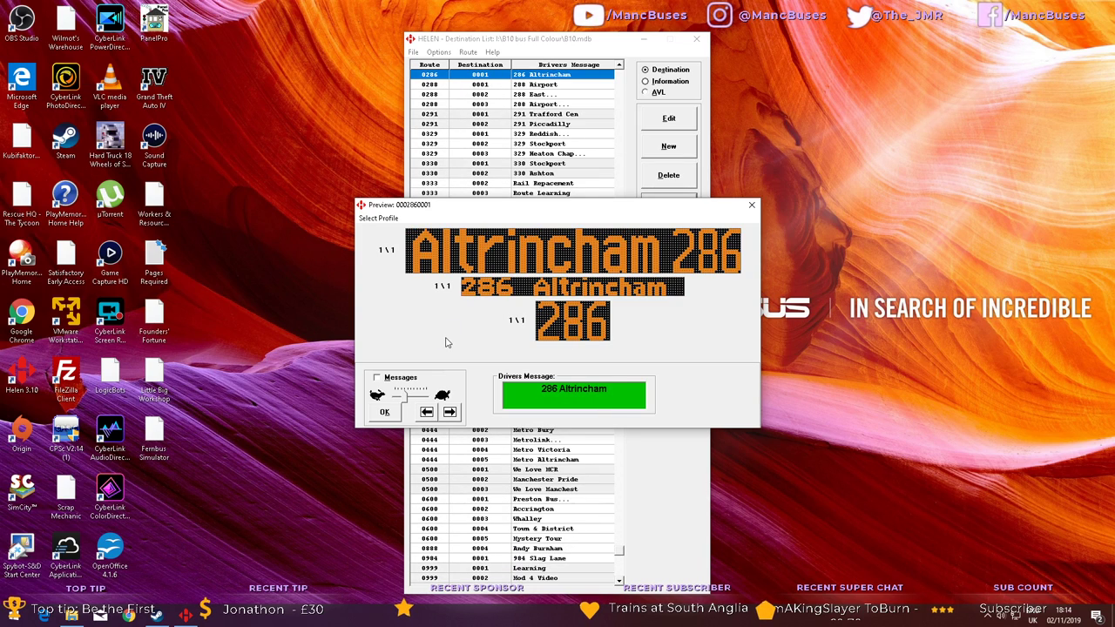
Preview the sign displays from 286 Altrincham through the 288 entries to 291 Trafford Cen.
key("Down")
key("Down")
key("Down")
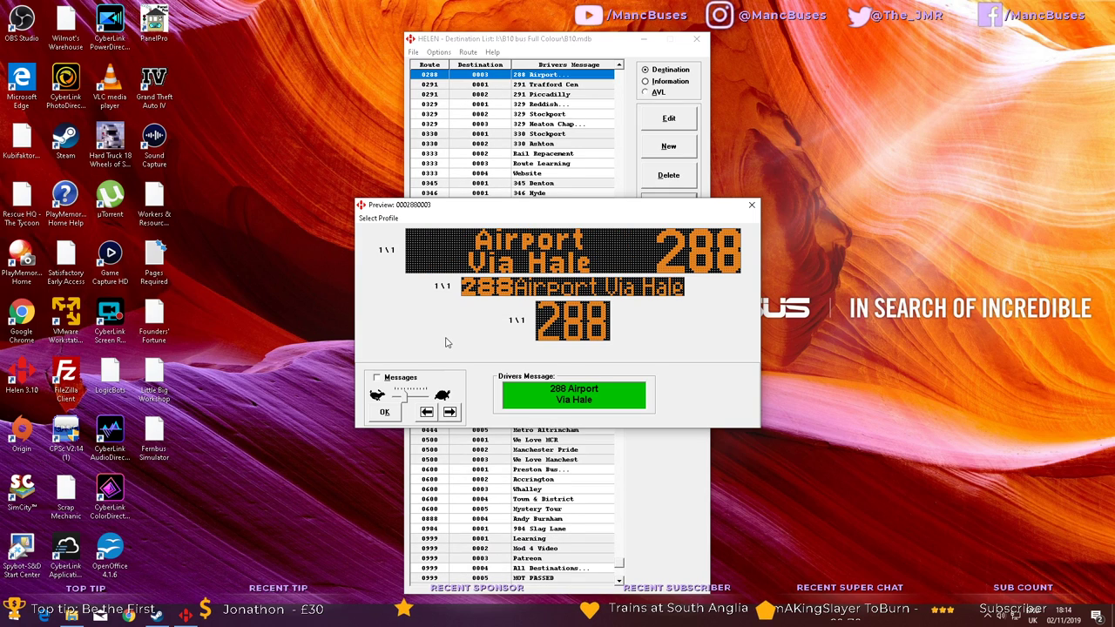
key("Up")
key("Up")
key("Up")
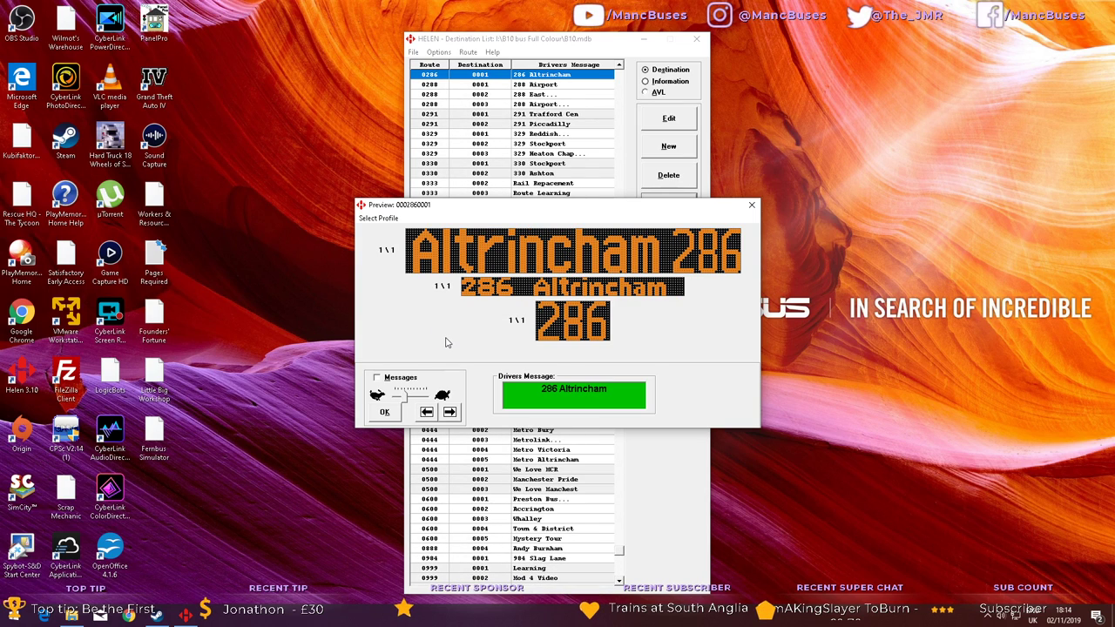
key("Down")
key("Down")
key("Down")
key("Down")
key("Down")
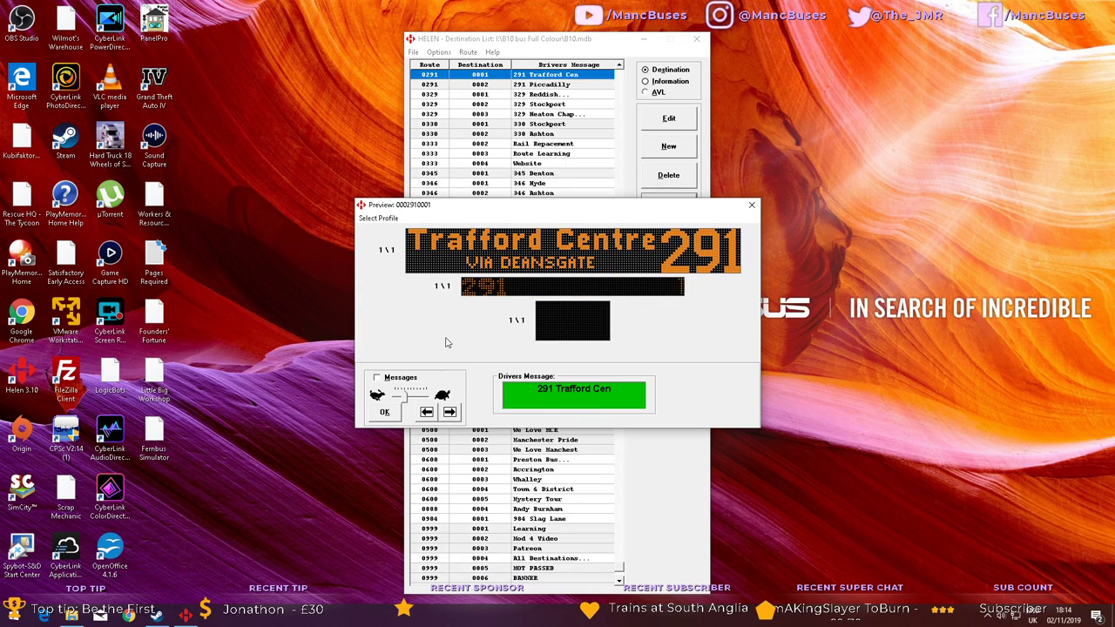
Preview the sign displays from 291 Piccadilly through the 329, 330, 333 and 346 entries to 350 Ashton.
key("Down")
key("Down")
key("Down")
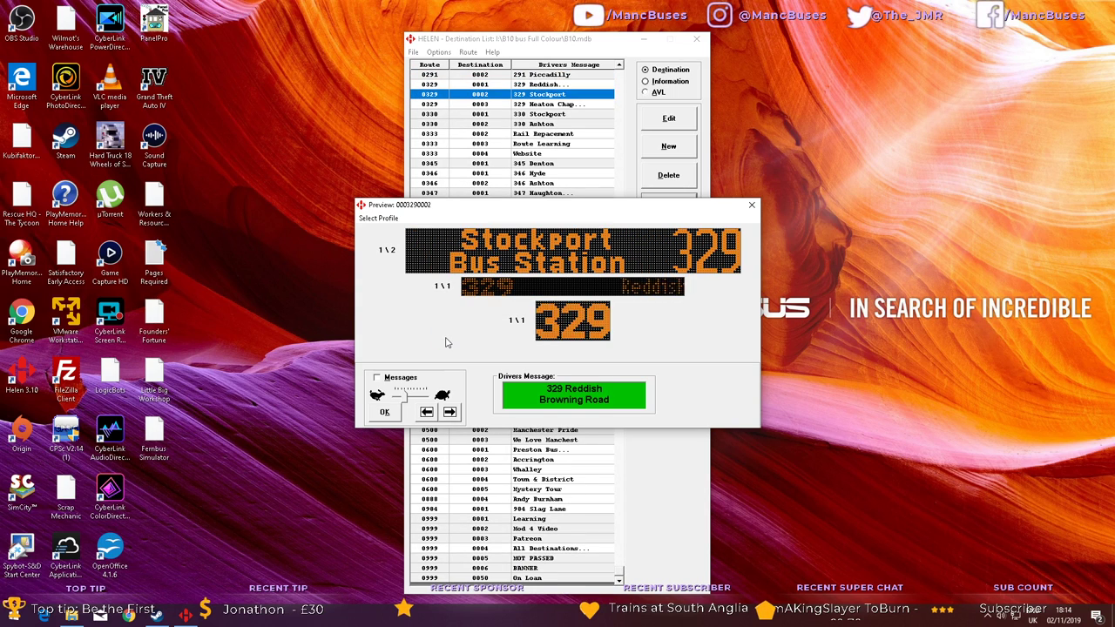
key("Down")
key("Down")
key("Down")
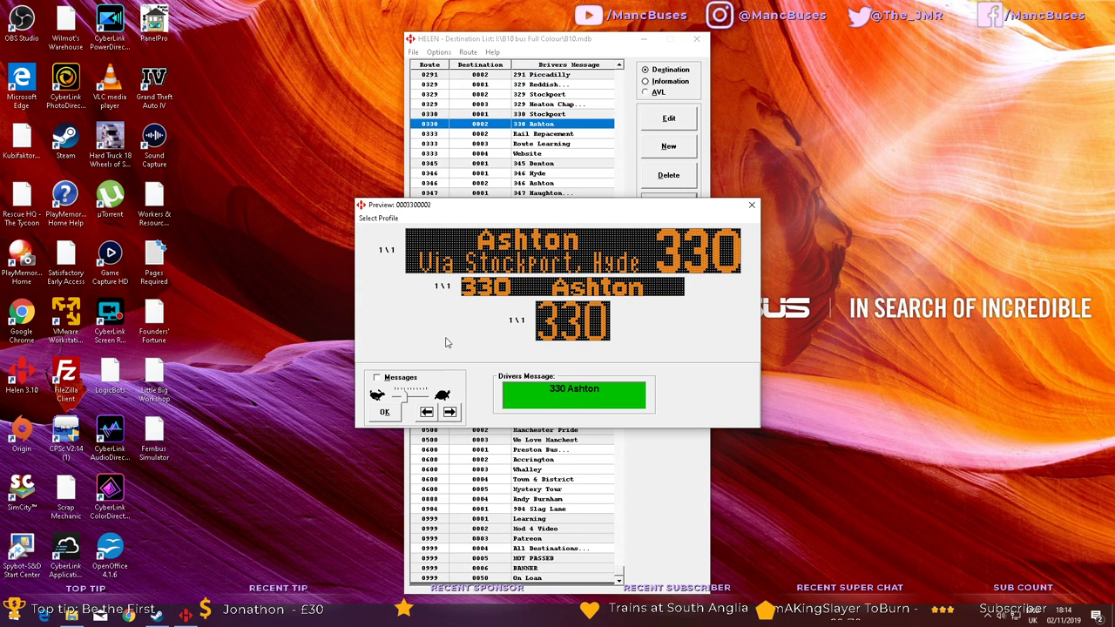
key("Down")
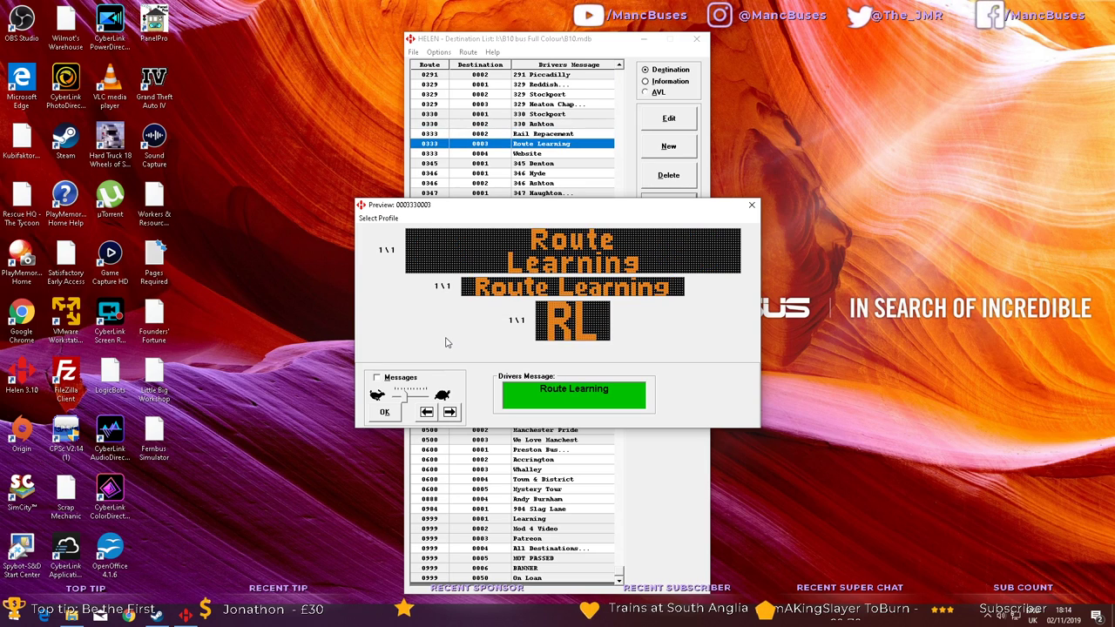
key("Down")
key("Down")
key("Down")
key("Down")
key("Down")
key("Down")
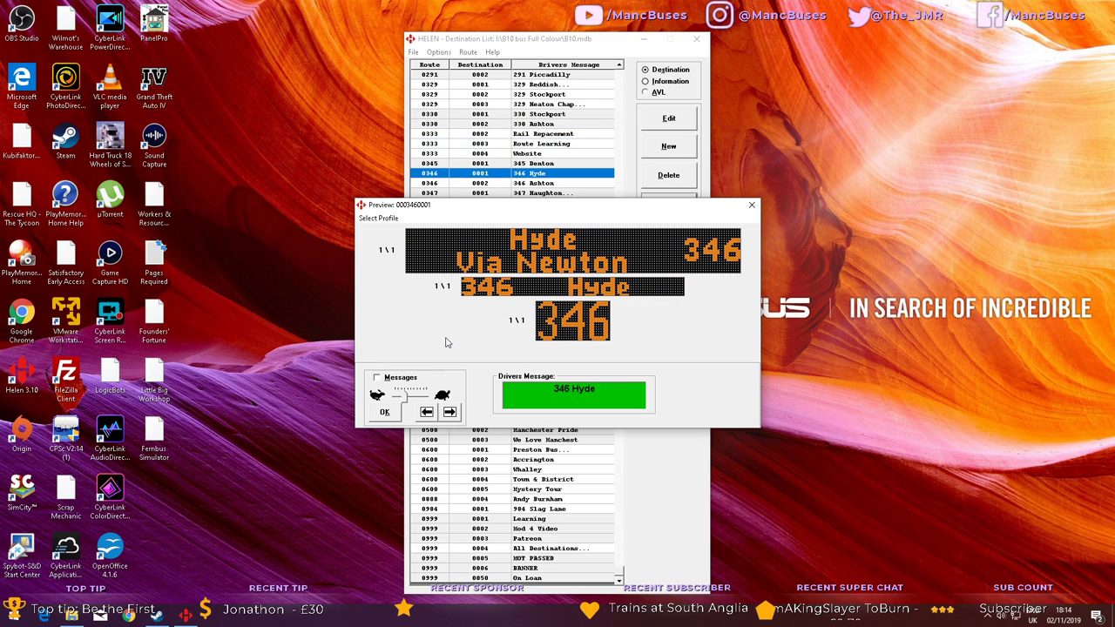
key("Down")
key("Down")
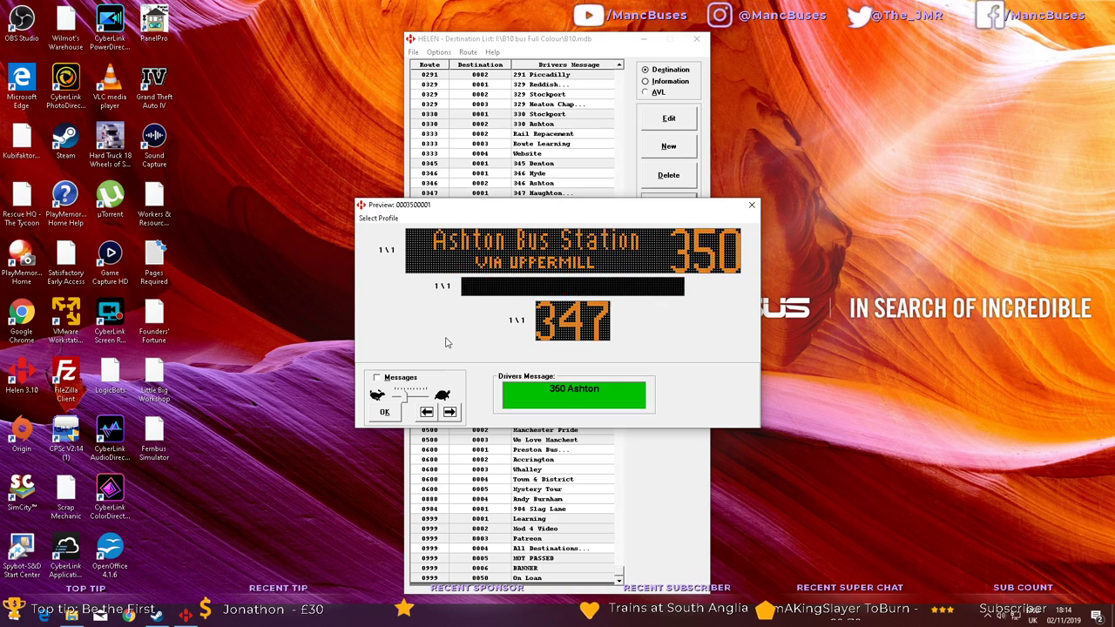
Preview the sign displays after 350 Ashton, through the 386, 389 and 392 entries to Metro Bury in route 0444.
key("Down")
key("Down")
key("Down")
key("Down")
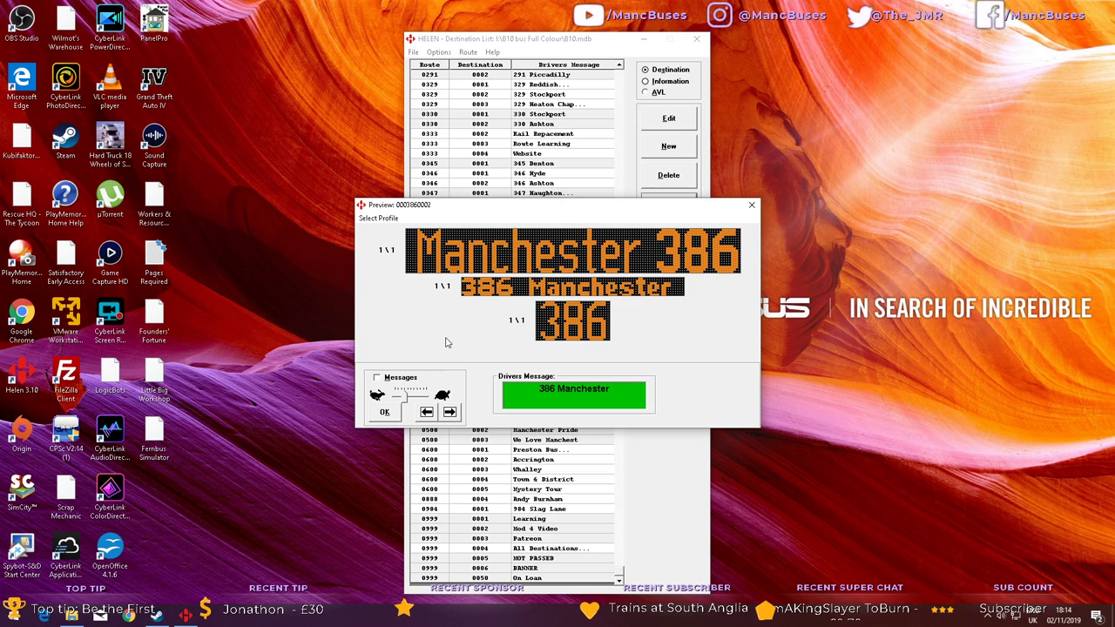
key("Down")
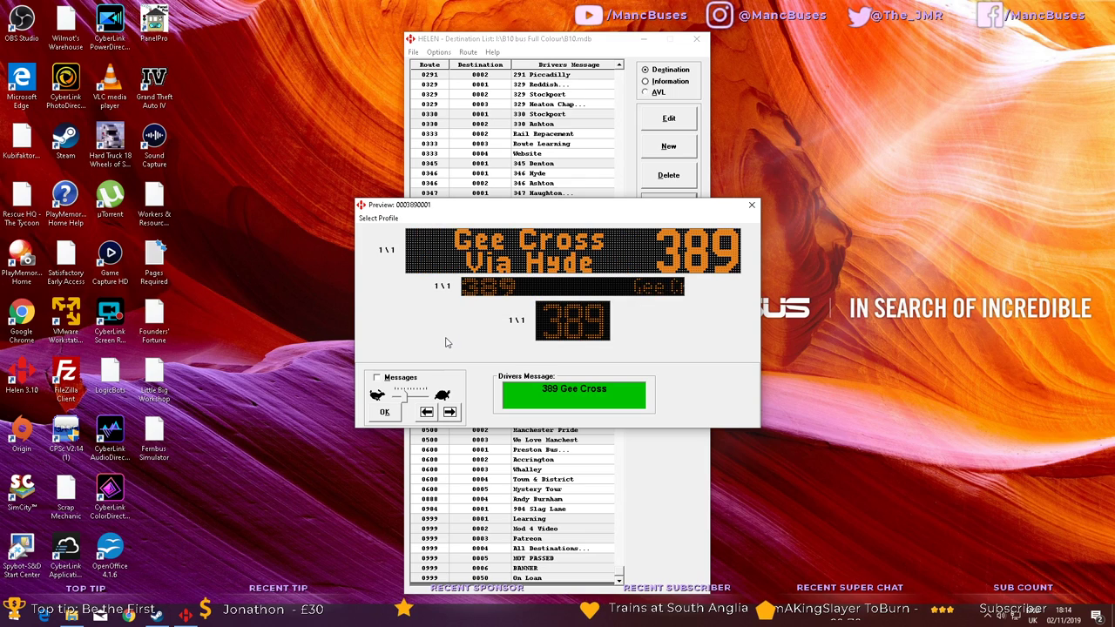
key("Down")
key("Down")
key("Down")
key("Down")
key("Down")
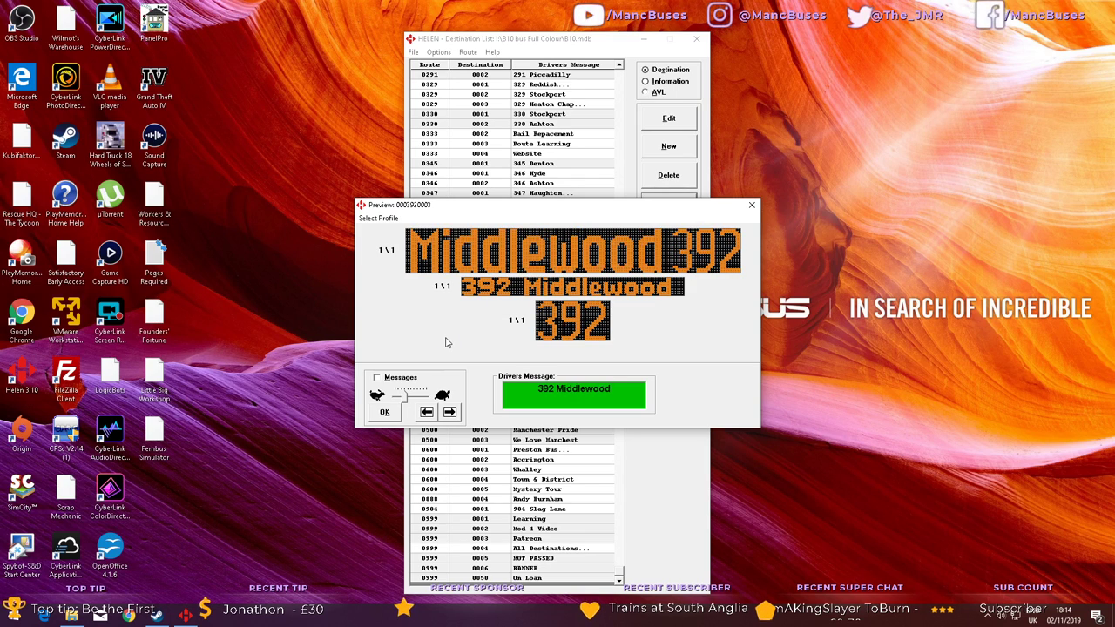
key("Down")
key("Down")
key("Down")
key("Down")
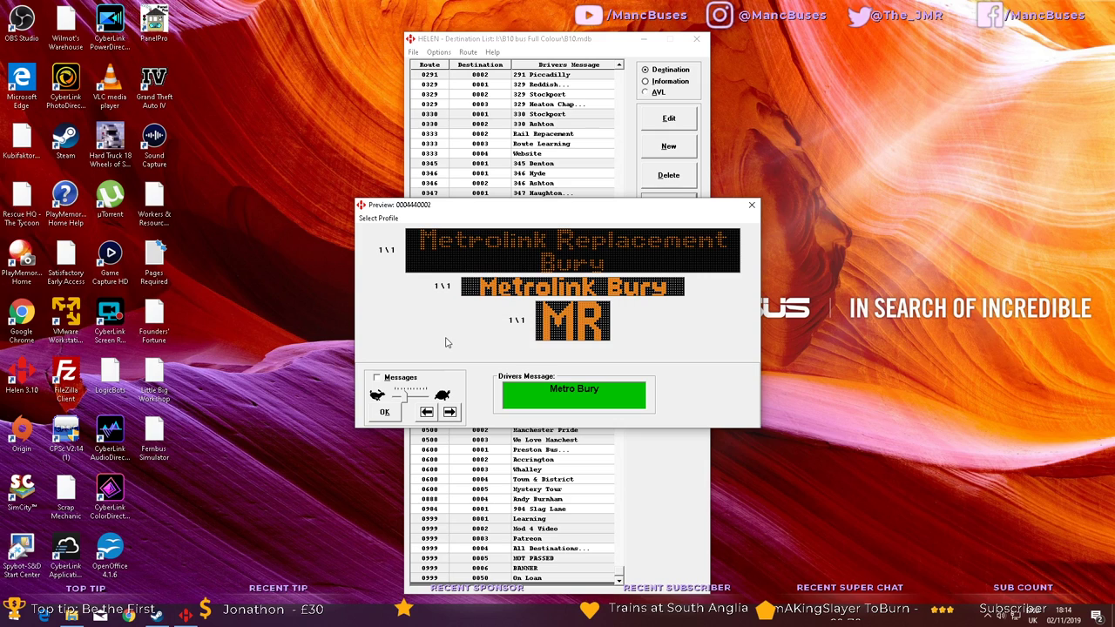
Preview the remaining displays after Metro Bury through All Destinations, route 0999 destination 0004, and close the preview.
key("Down")
key("Down")
key("Down")
key("Down")
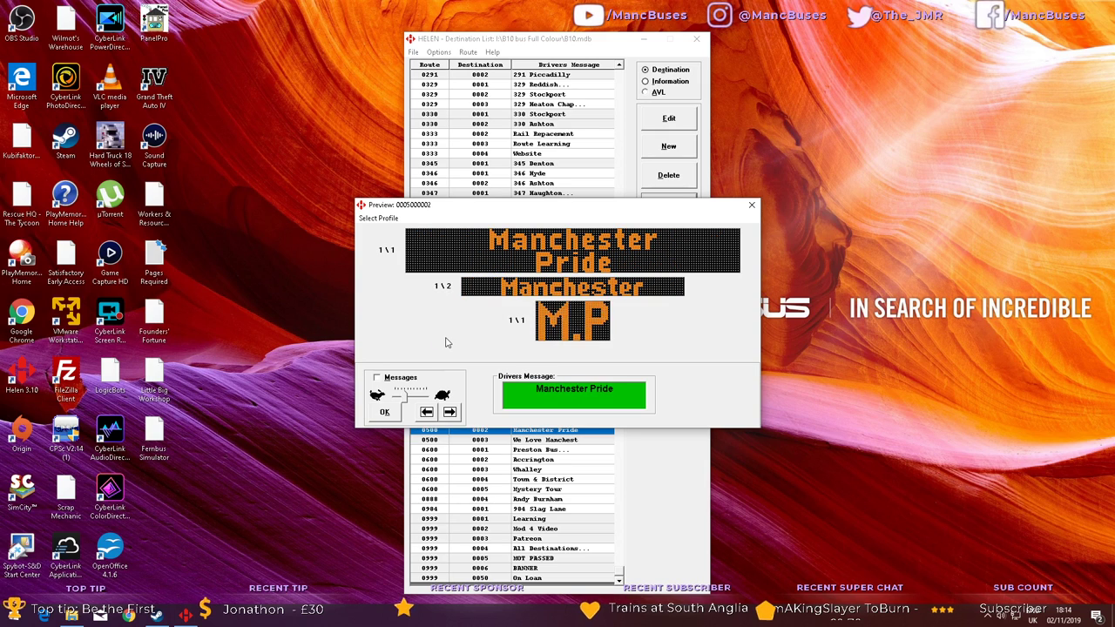
key("Down")
key("Down")
key("Down")
key("Down")
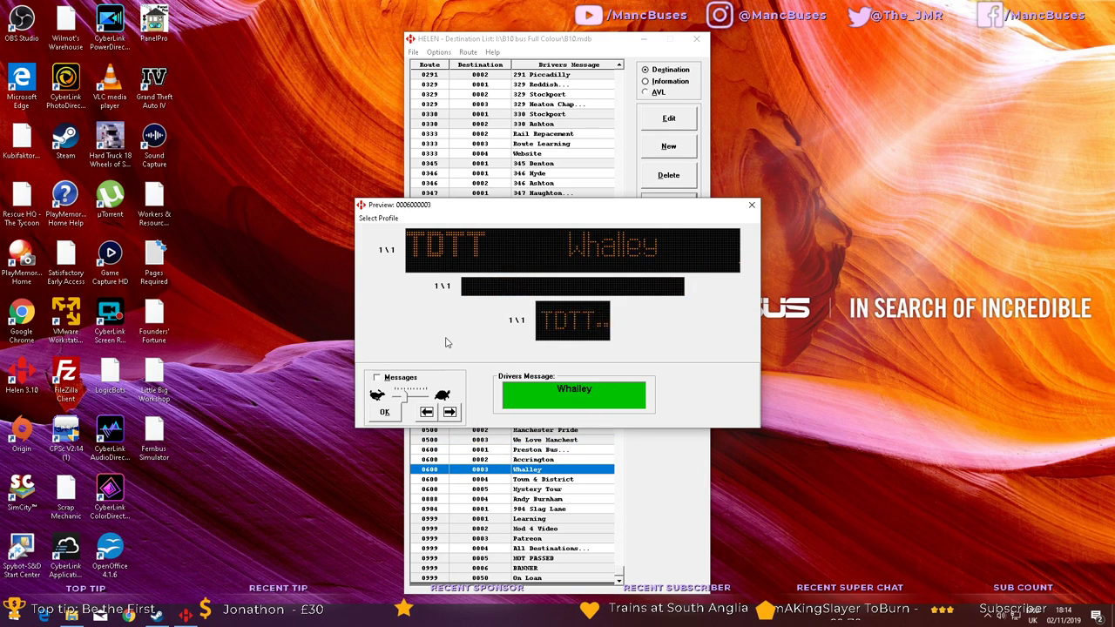
key("Down")
key("Down")
key("Down")
key("Down")
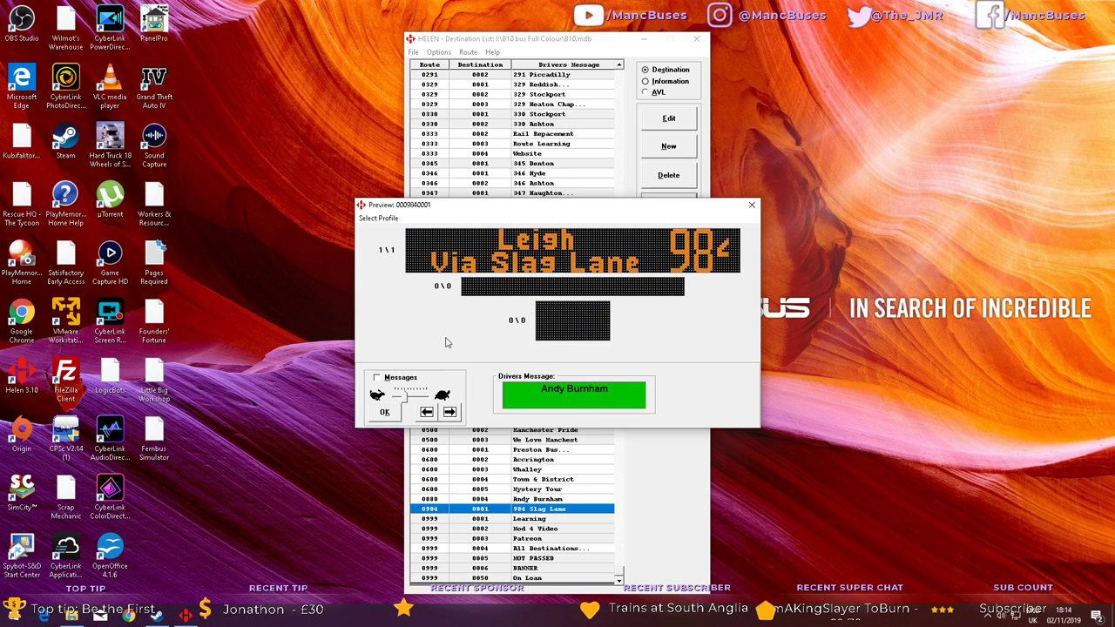
key("Down")
key("Down")
key("Down")
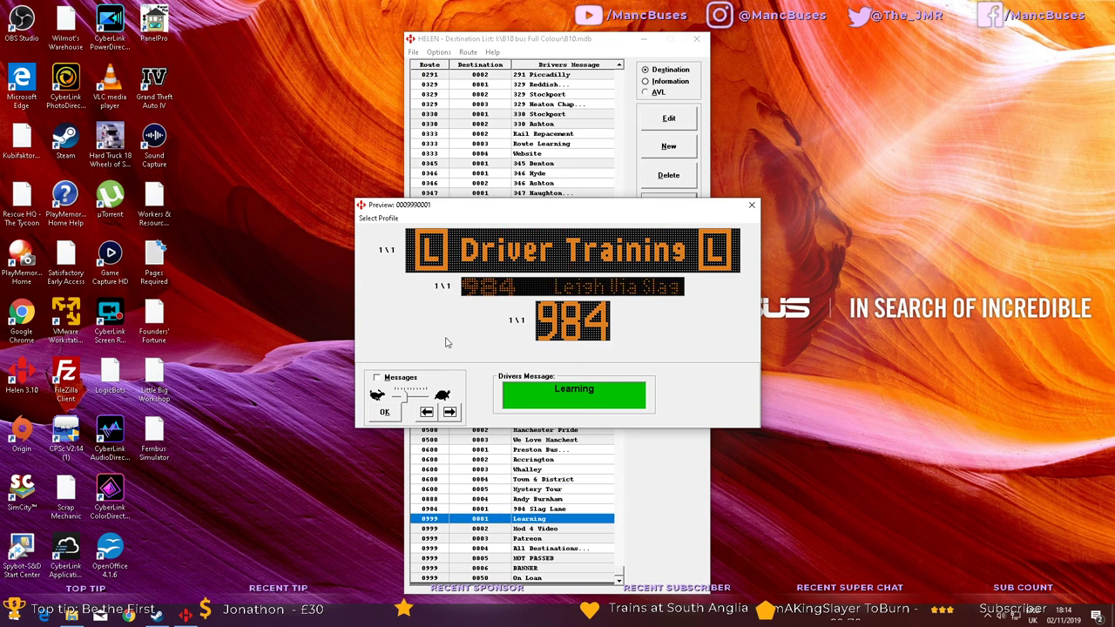
key("Down")
key("Down")
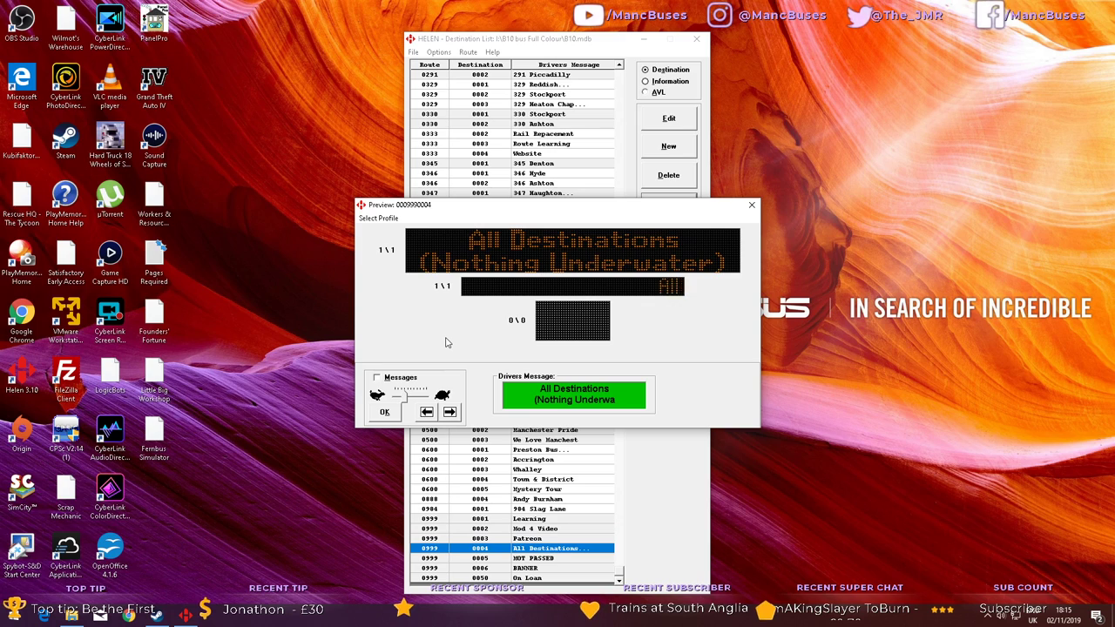
key("Up")
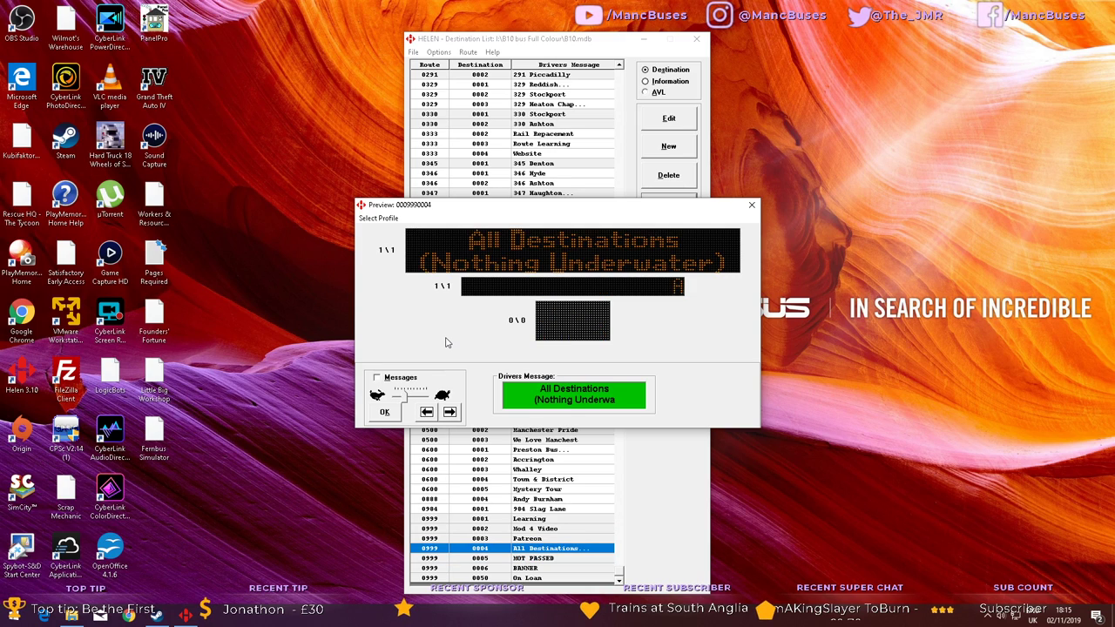
left_click(384, 411)
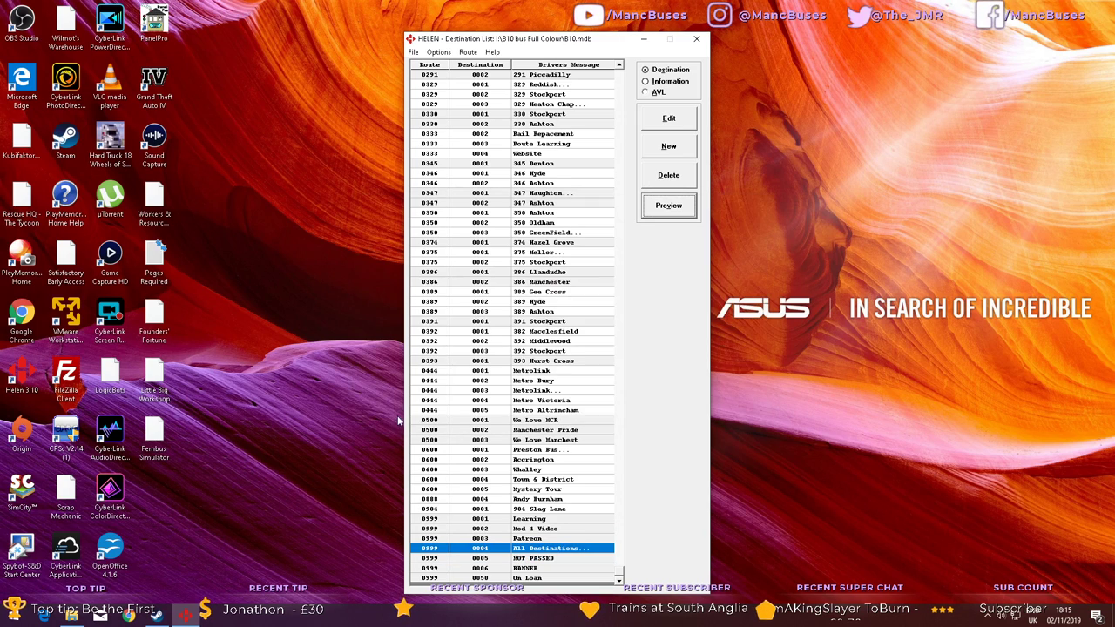
Move the All Destinations entry from route 0999 to route 0000, destination 0017.
double_click(449, 553)
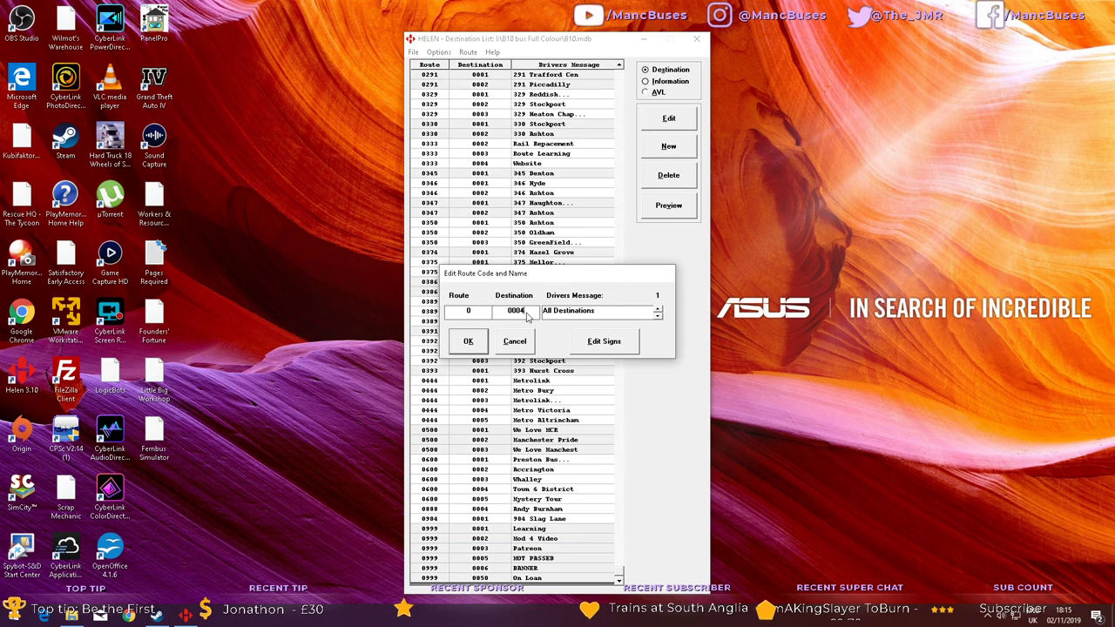
left_click_drag(526, 316, 522, 318)
left_click(471, 342)
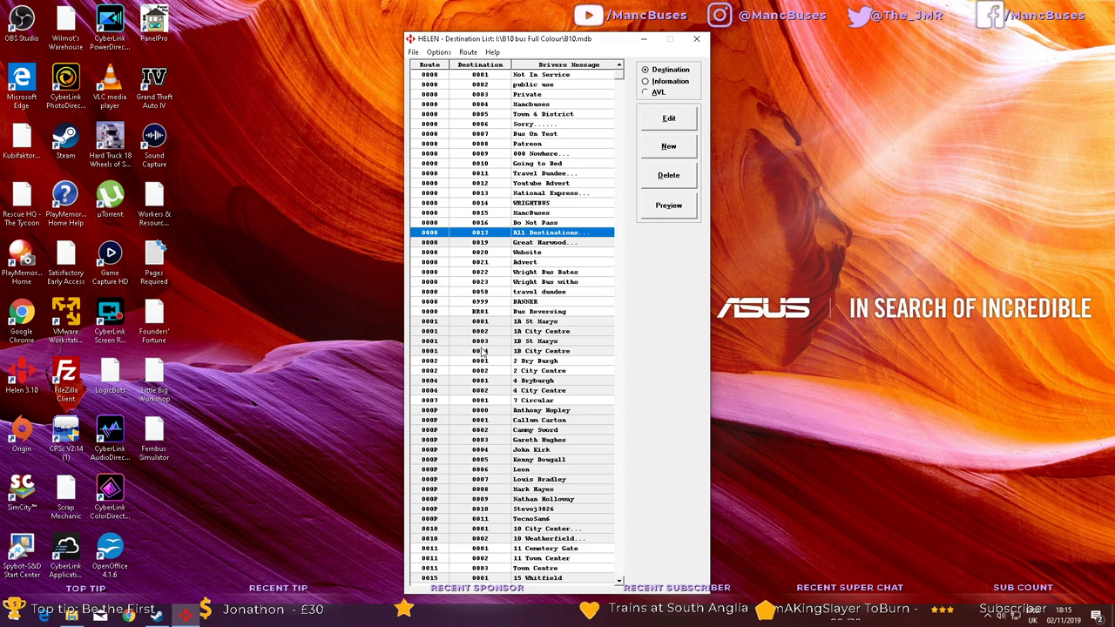
Preview the route 0999 displays from On Loan back to Patreon, and close the preview.
left_click_drag(617, 81, 615, 591)
double_click(538, 578)
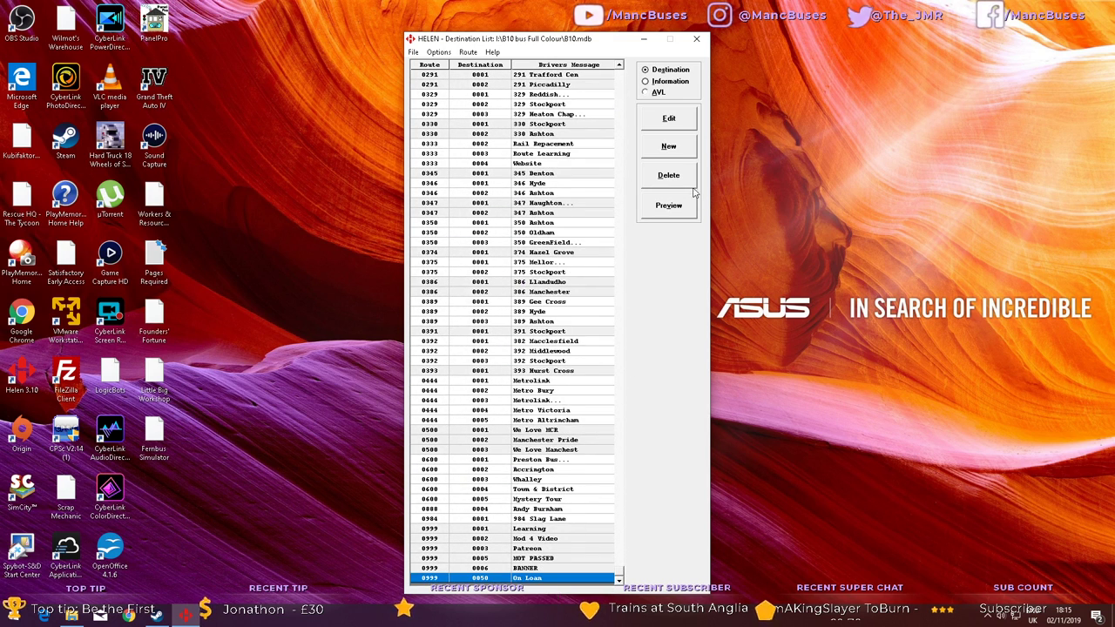
left_click(426, 412)
left_click(426, 412)
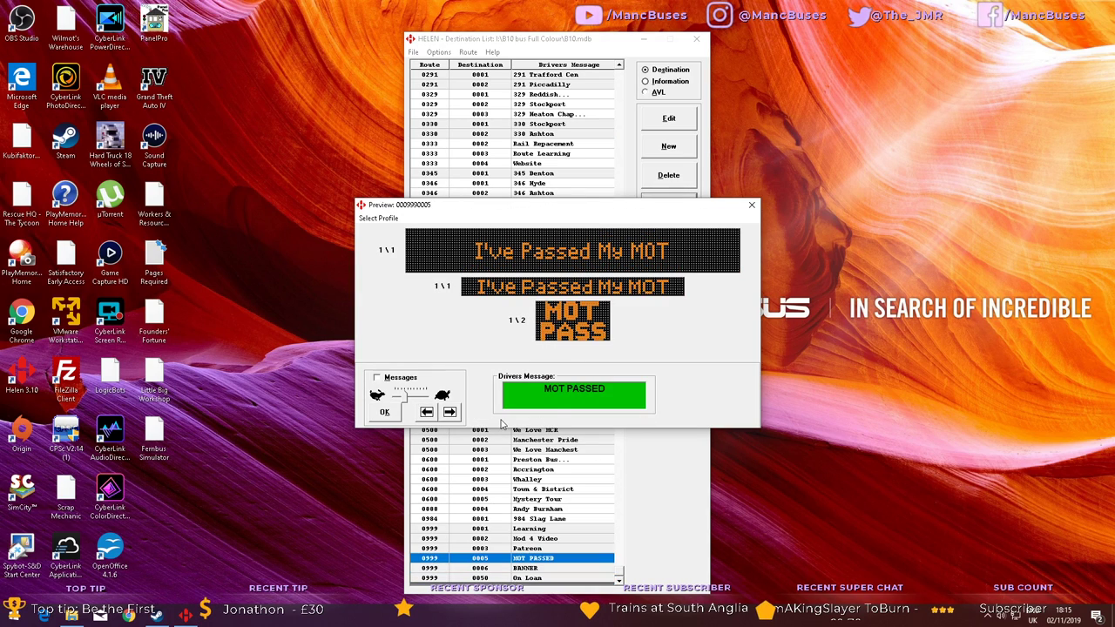
left_click(426, 412)
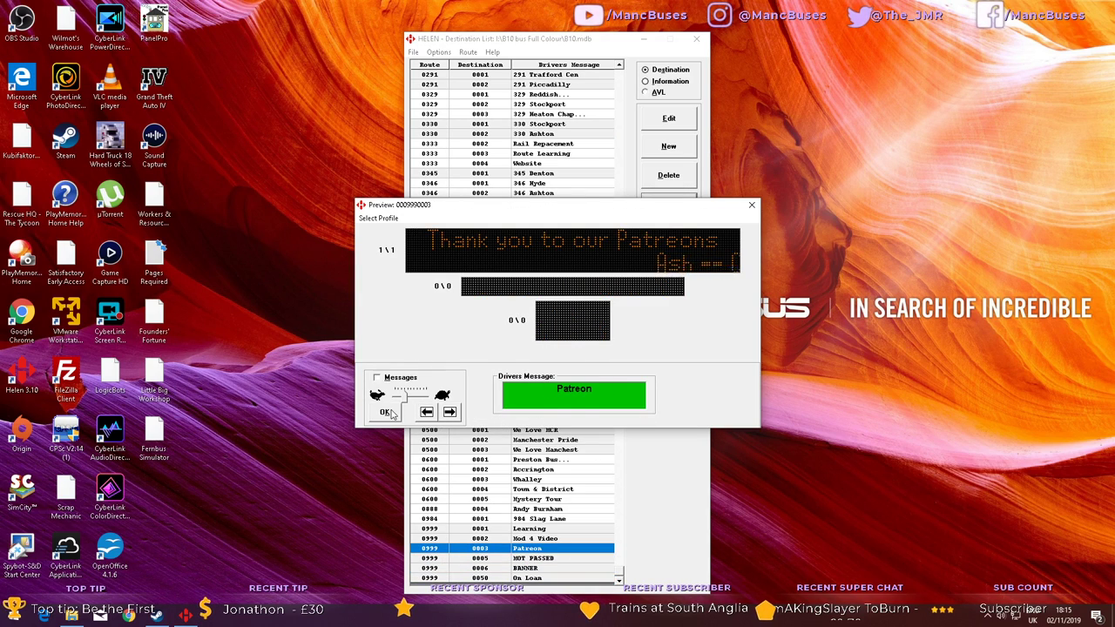
key("Escape")
Select the On Loan entry, route 0999 destination 0050, in the destination list.
left_click(542, 569)
left_click(538, 578)
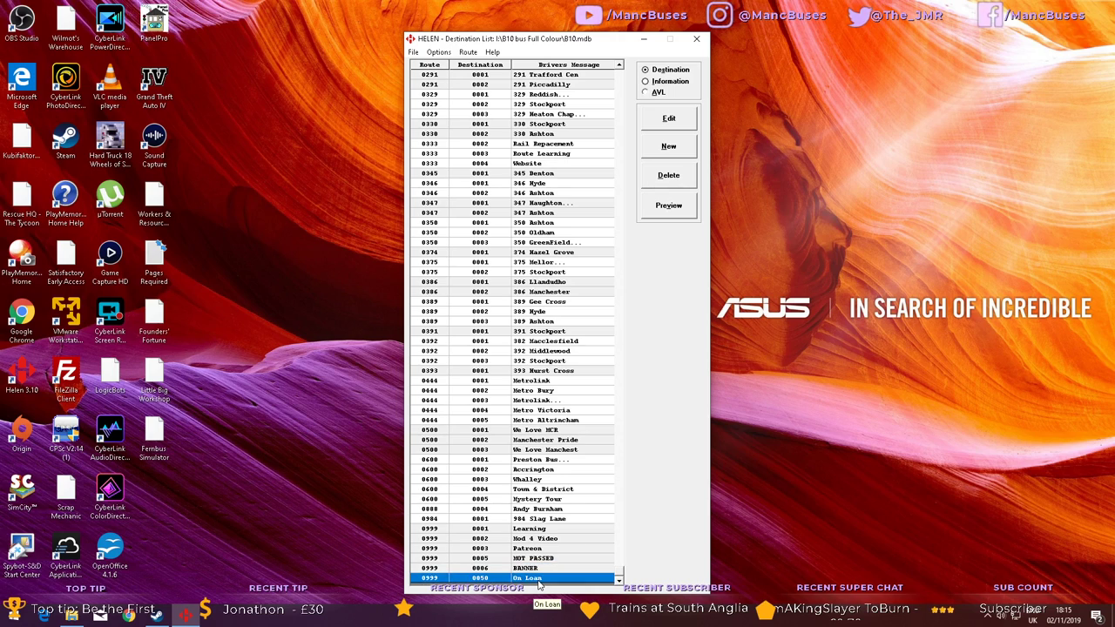